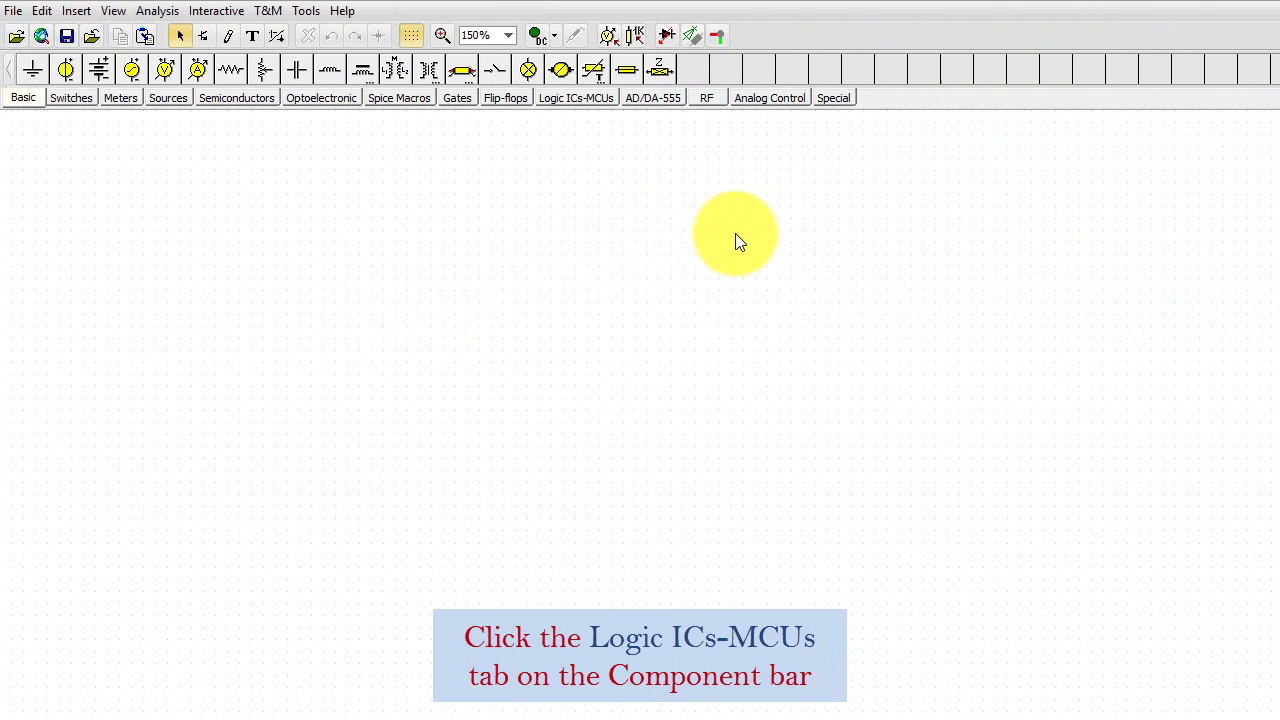
Place a 74122 Multivibrator2 from the Logic ICs-MCUs digital multivibrators onto the workspace
click(581, 101)
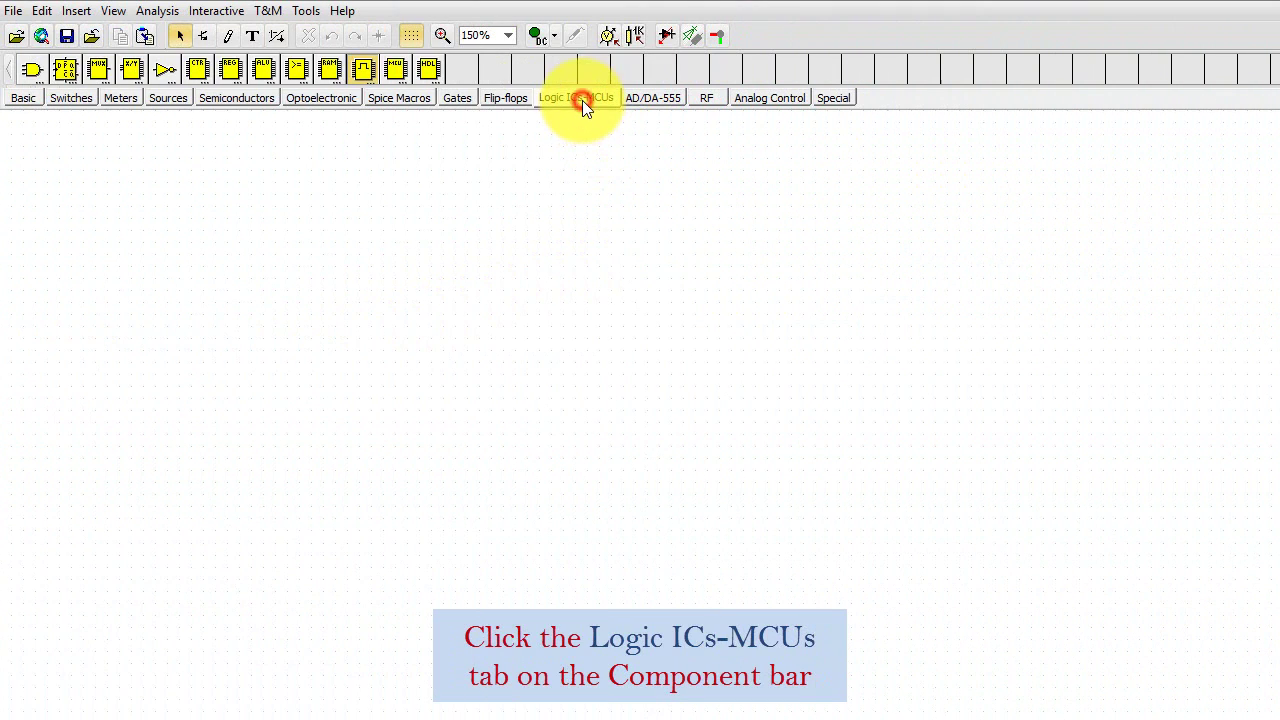
click(363, 72)
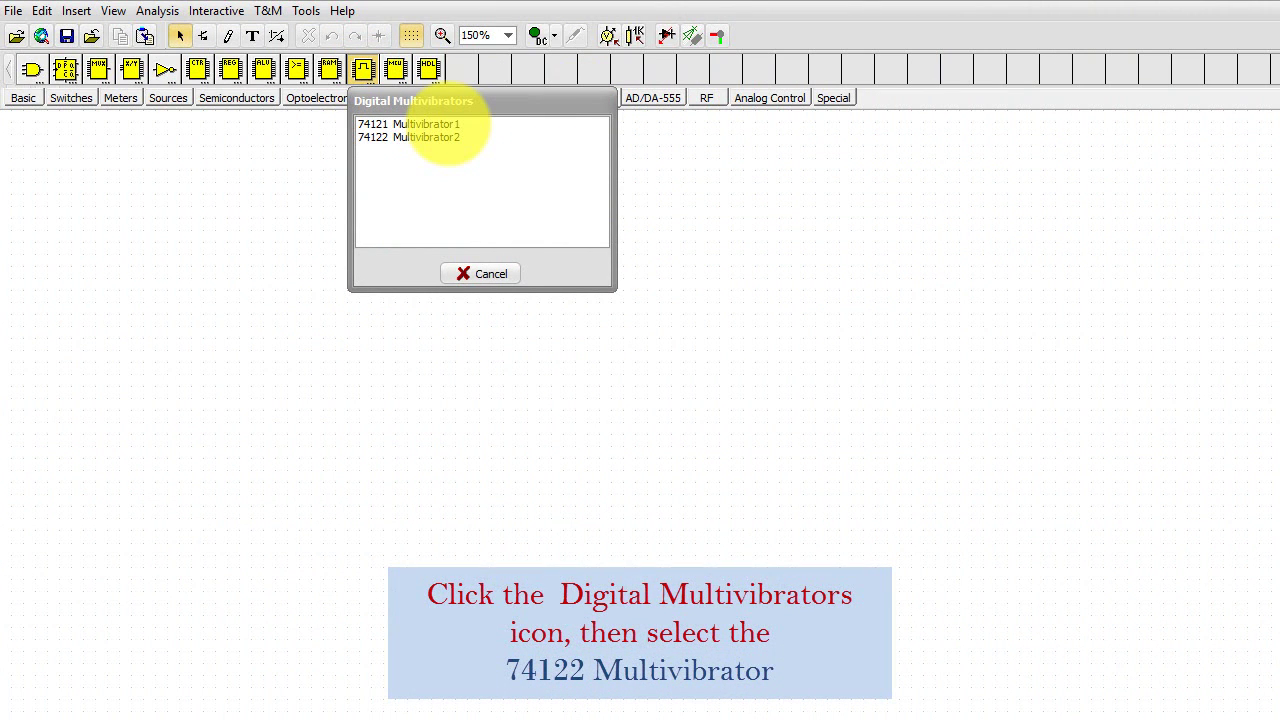
click(430, 137)
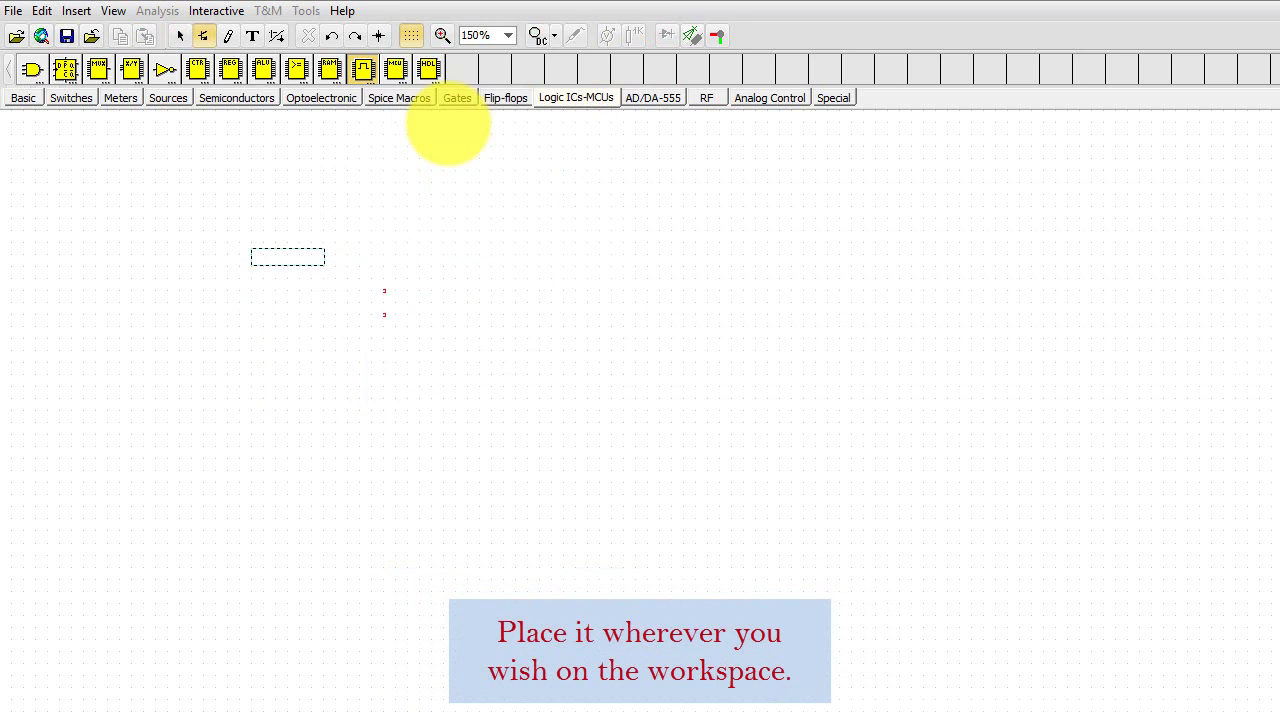
click(311, 330)
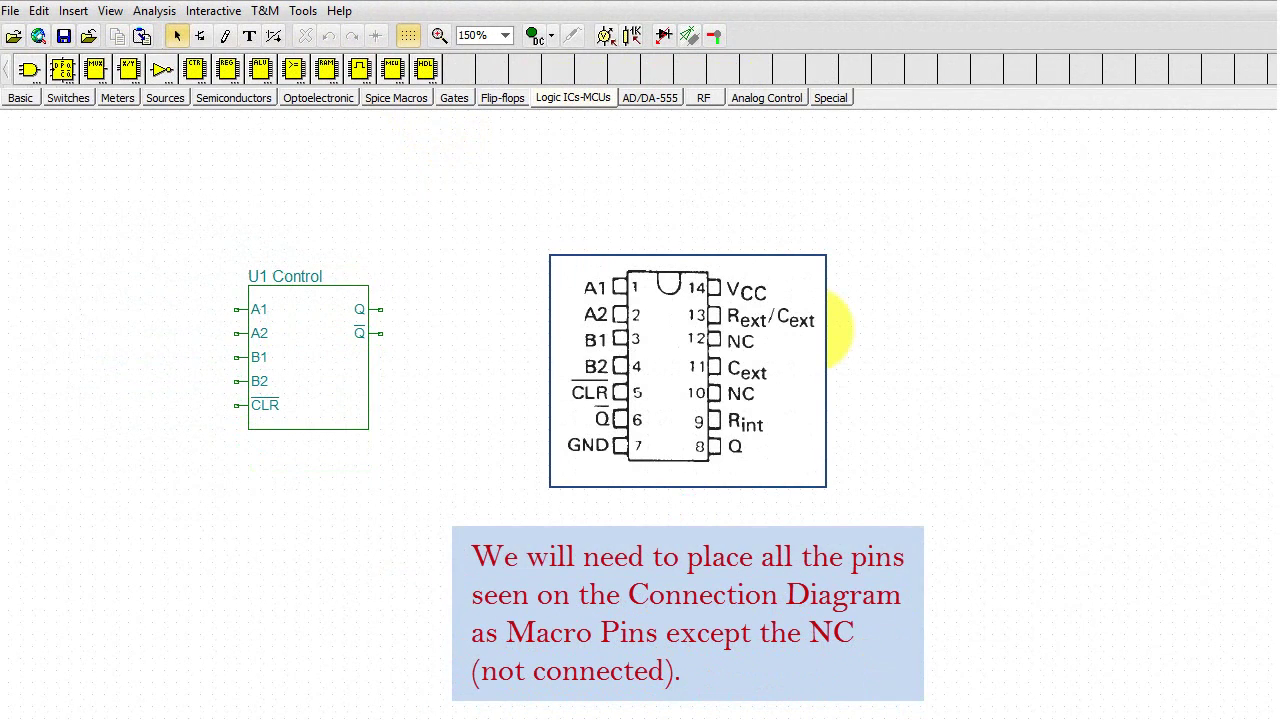
Add a horizontal macro pin left of U1 and clear its Pin1 label
click(829, 99)
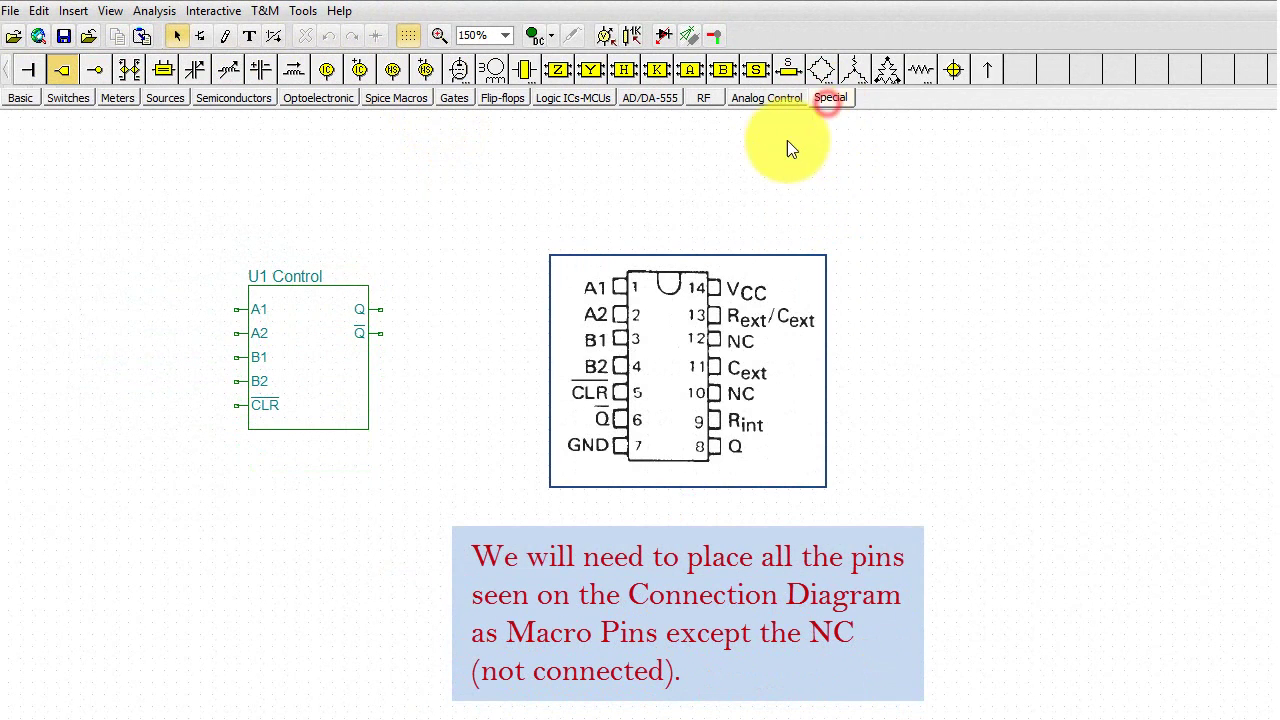
click(59, 74)
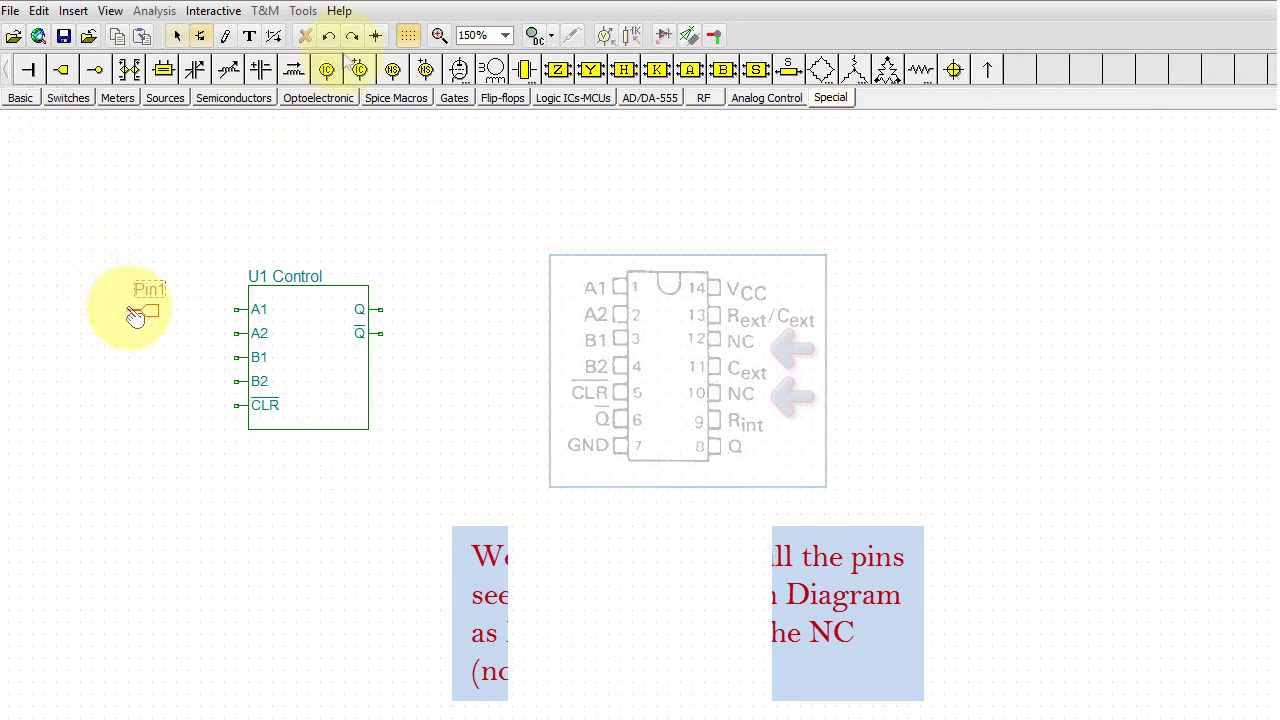
click(132, 312)
click(352, 38)
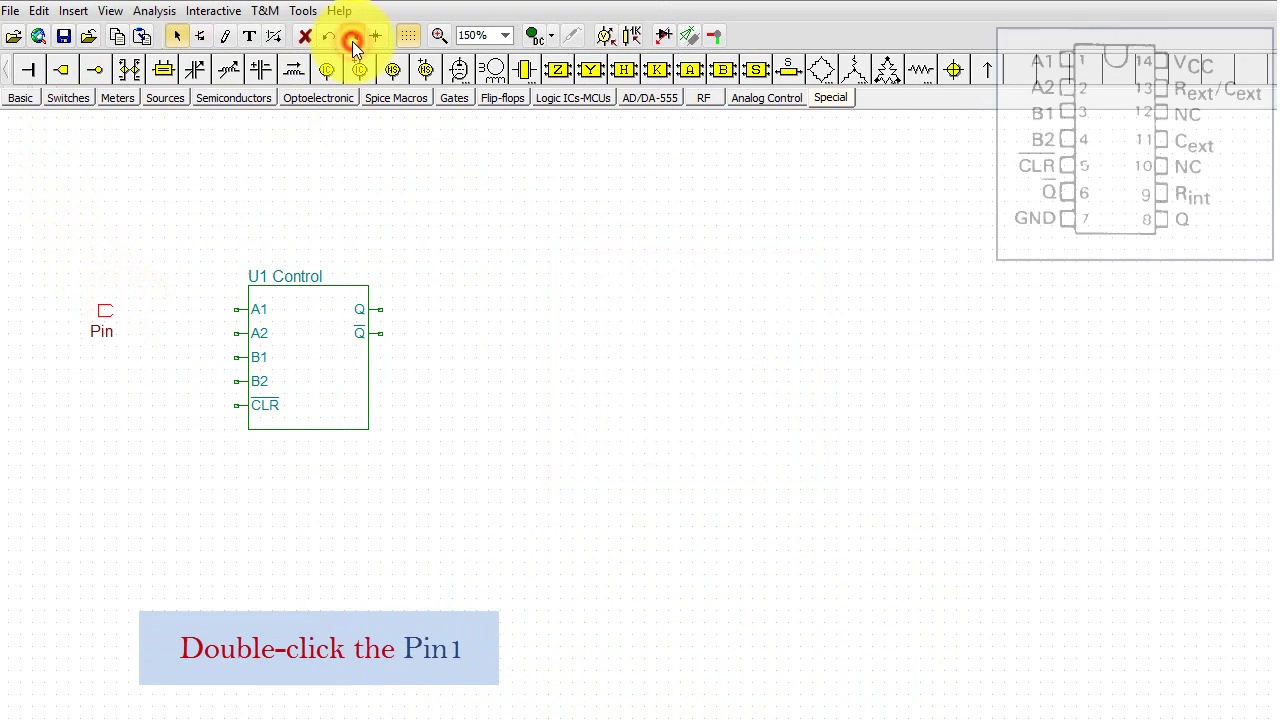
double_click(112, 318)
key(Delete)
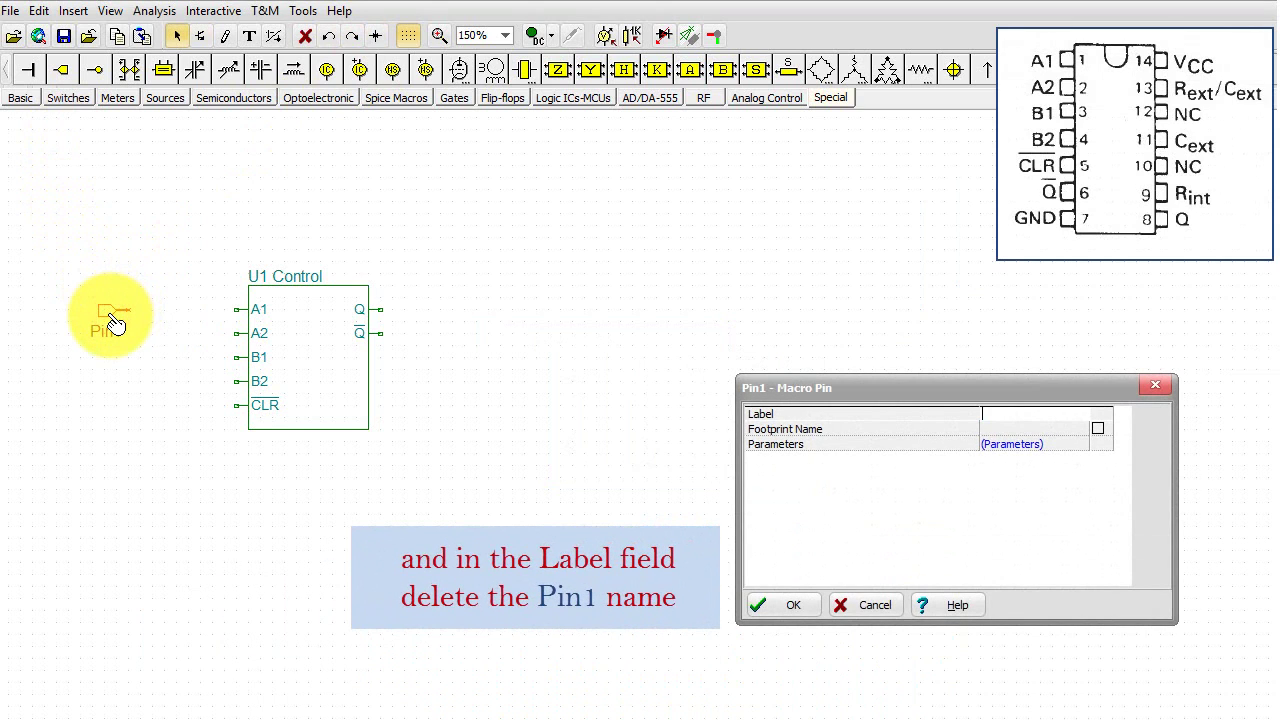
click(793, 604)
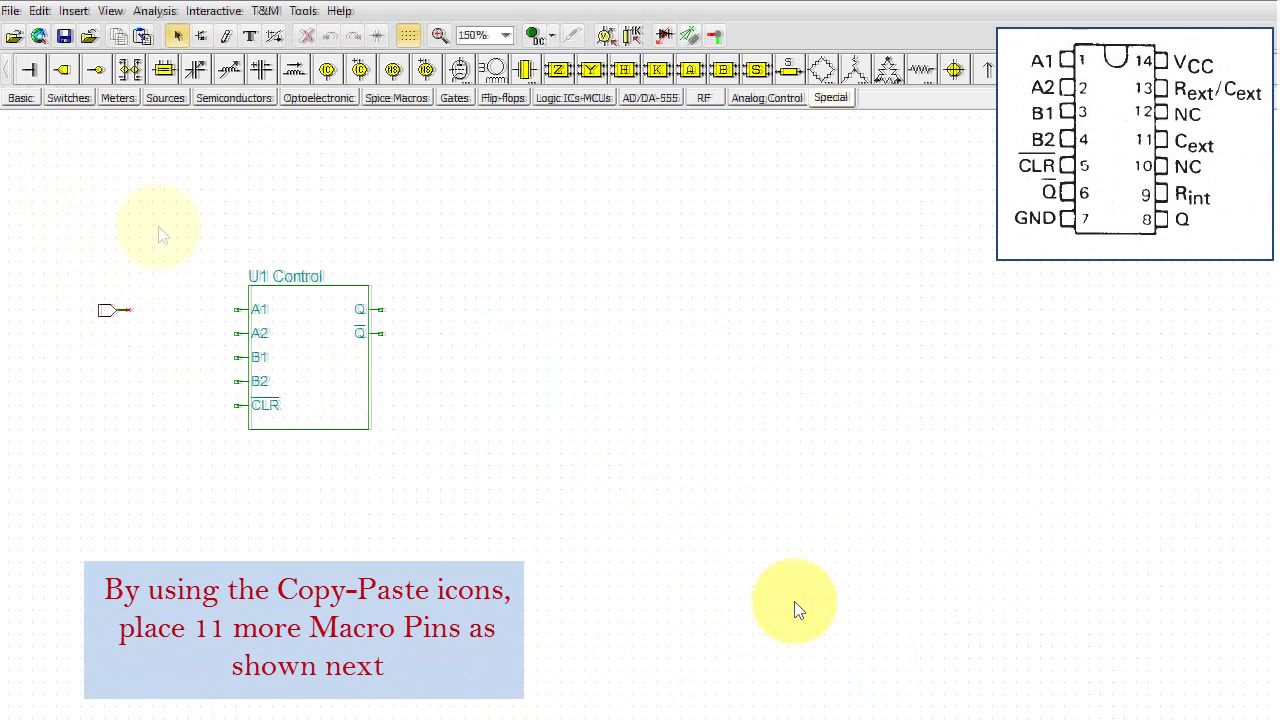
Copy and paste a duplicate macro pin, then label the top-left pin A1
click(115, 38)
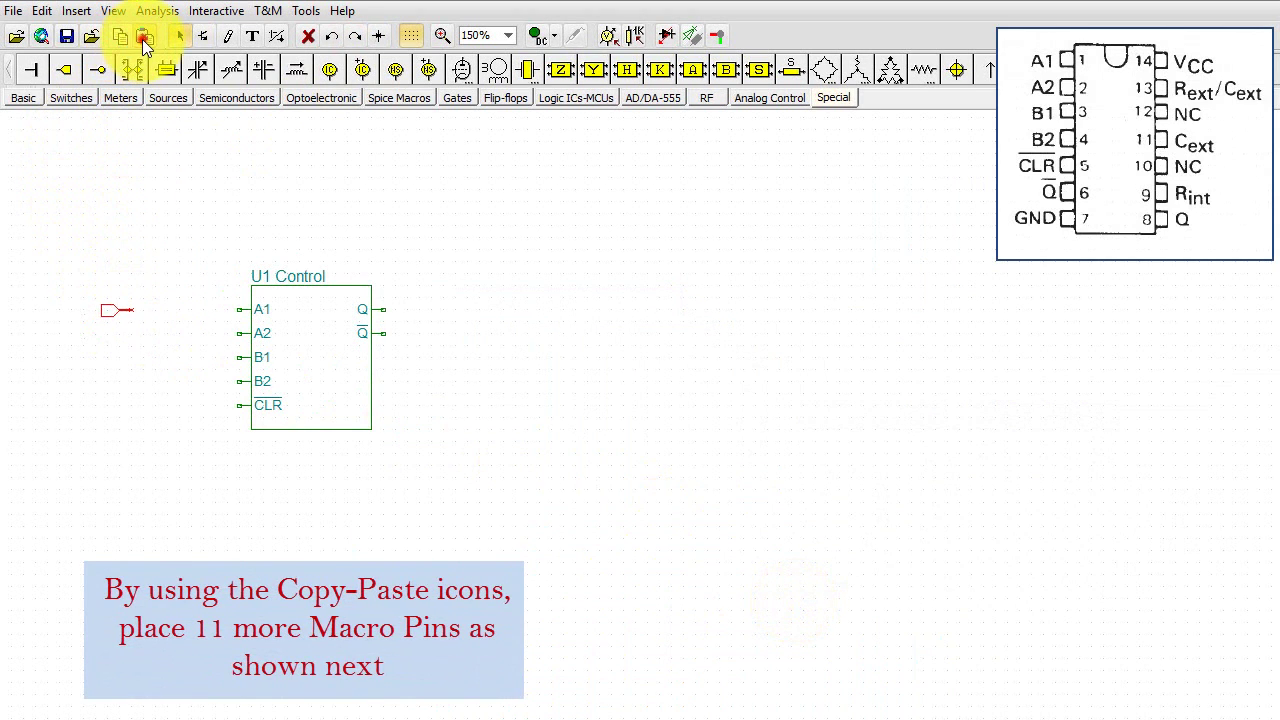
click(144, 36)
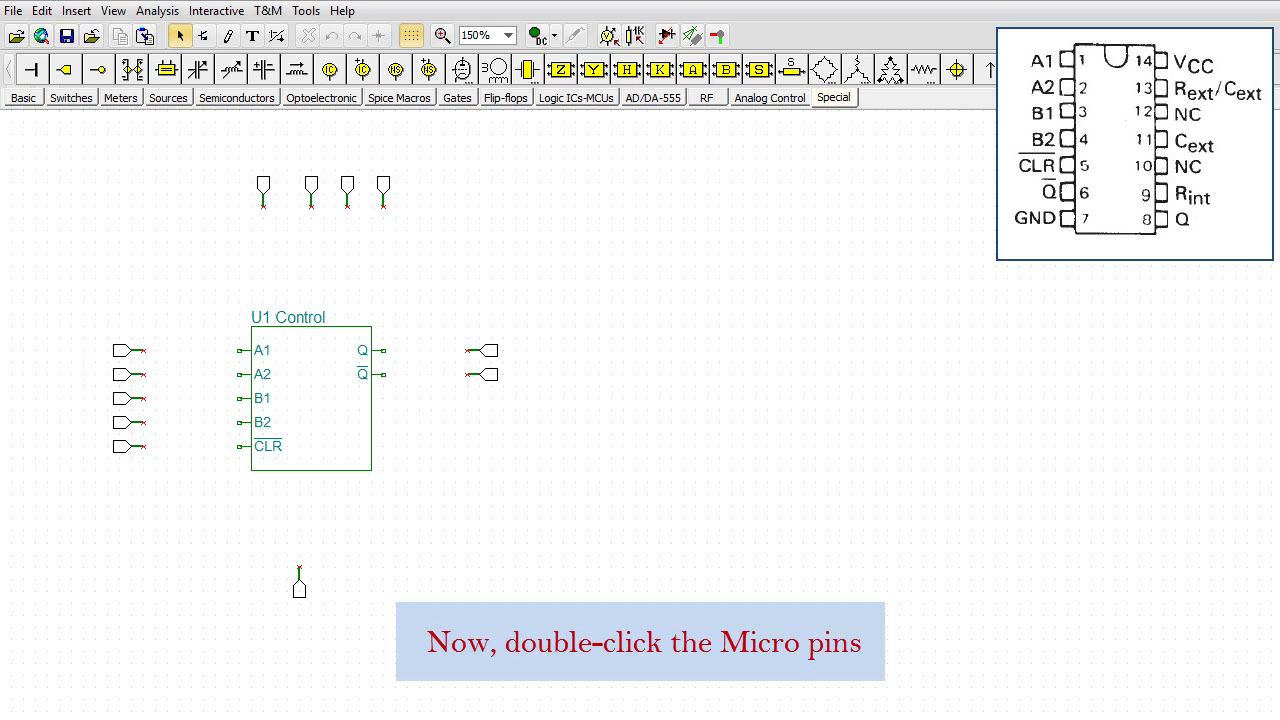
double_click(117, 352)
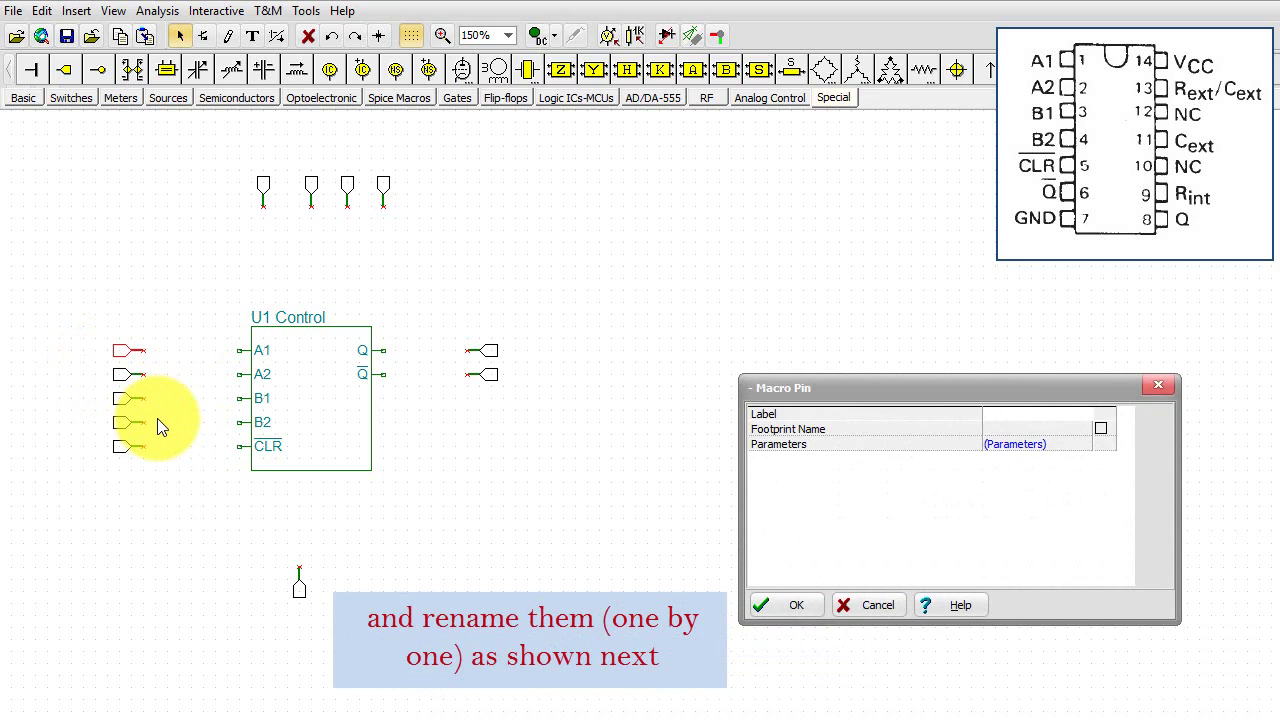
text(A1)
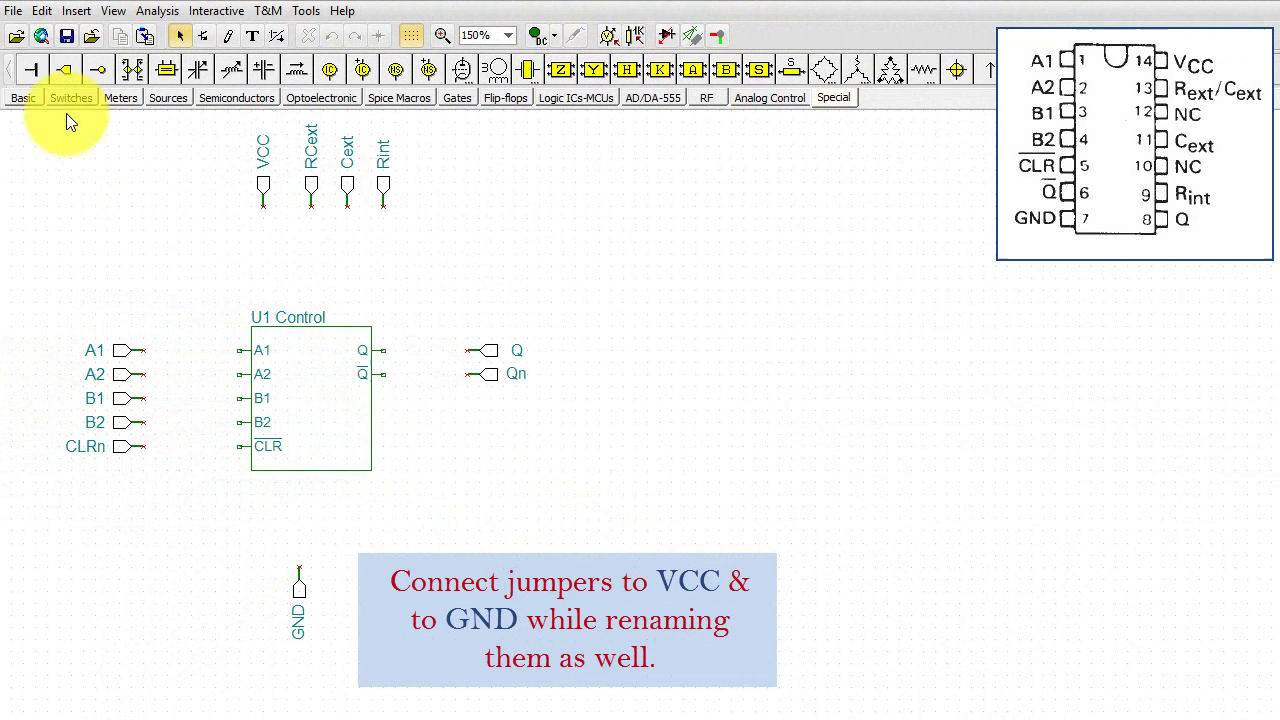
Place a jumper below the VCC macro pin and label it VCC
key(ctrl+w)
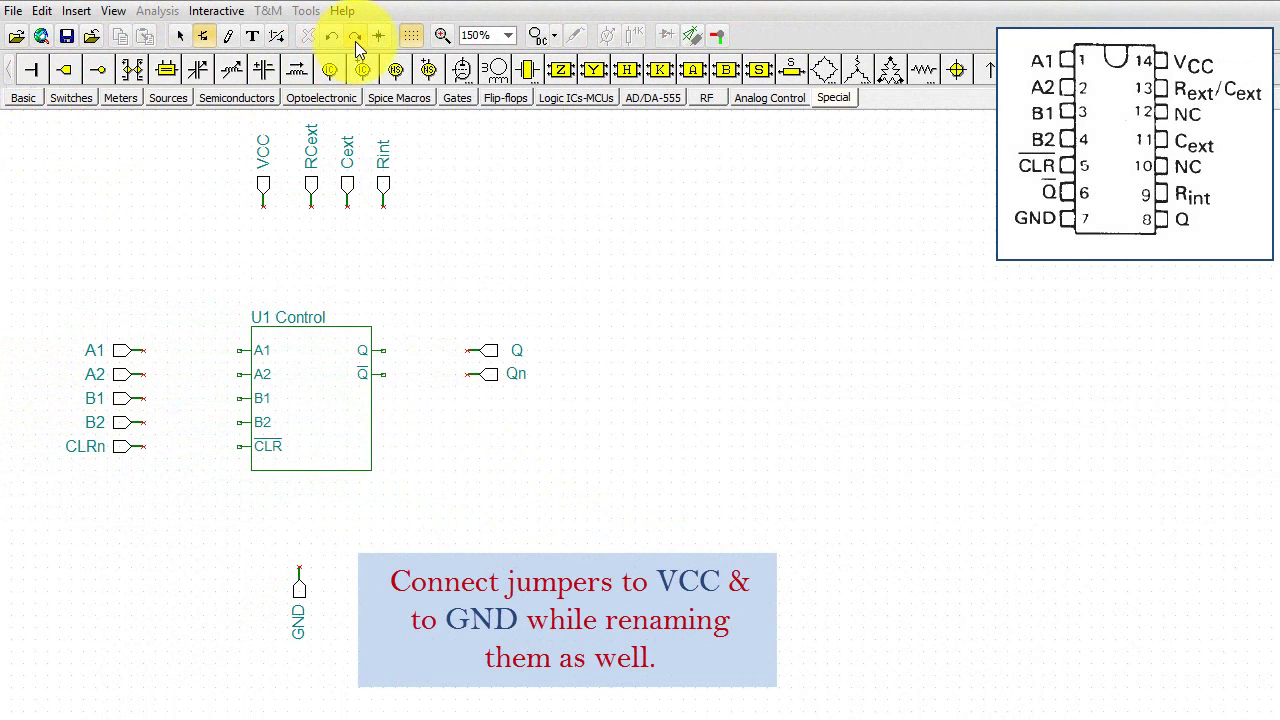
click(263, 208)
double_click(265, 218)
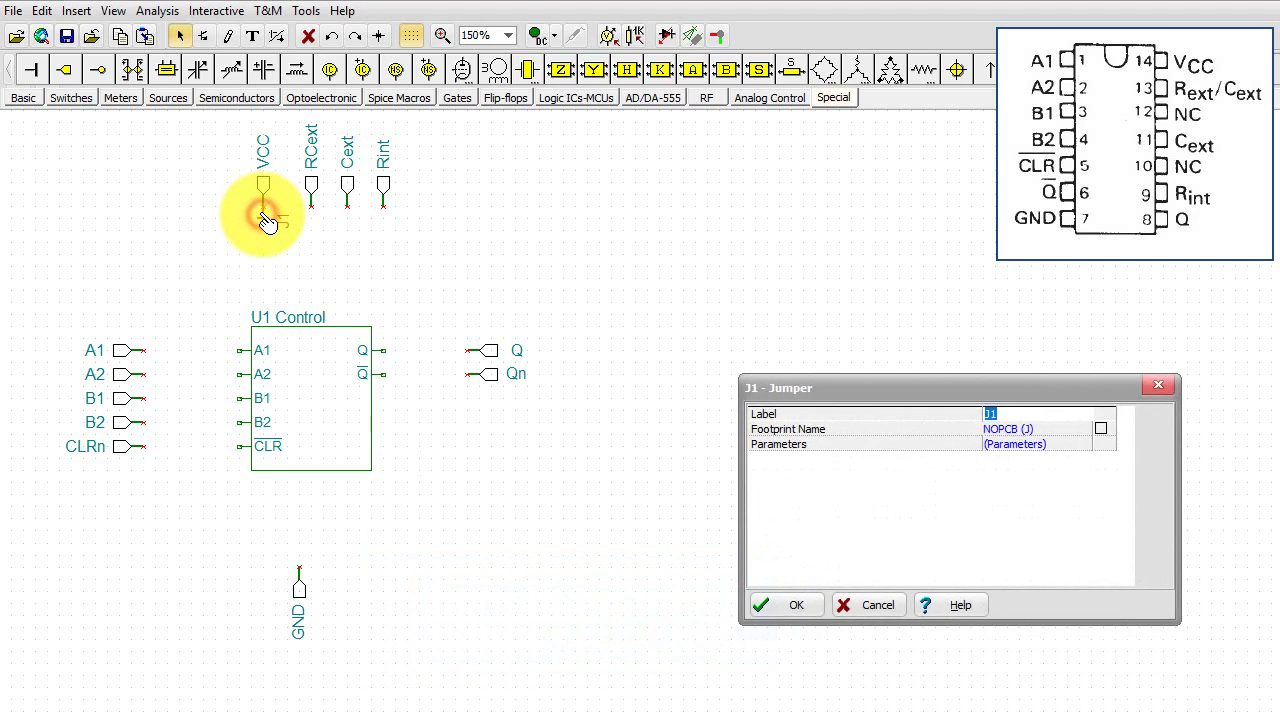
text(VCC)
click(777, 610)
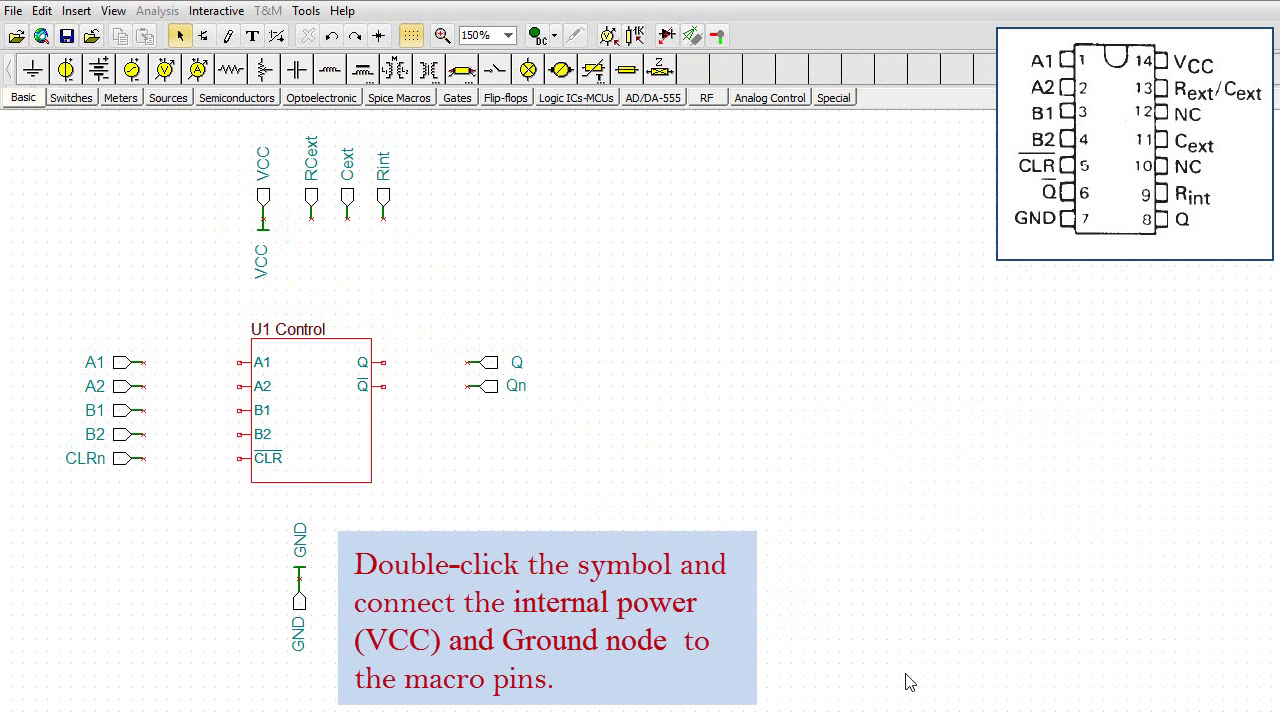
Set U1's Ground property to GND and its Vcc property to VCC
drag(919, 396, 753, 310)
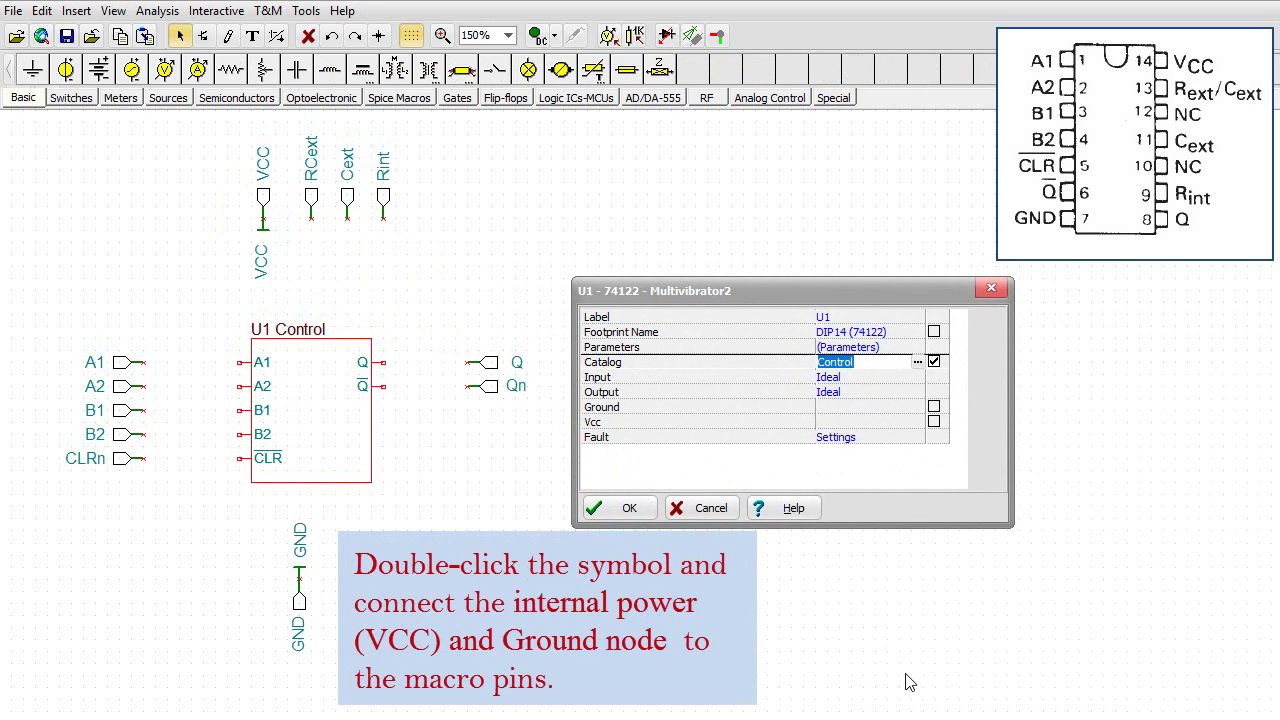
key(Down)
key(Down)
key(Down)
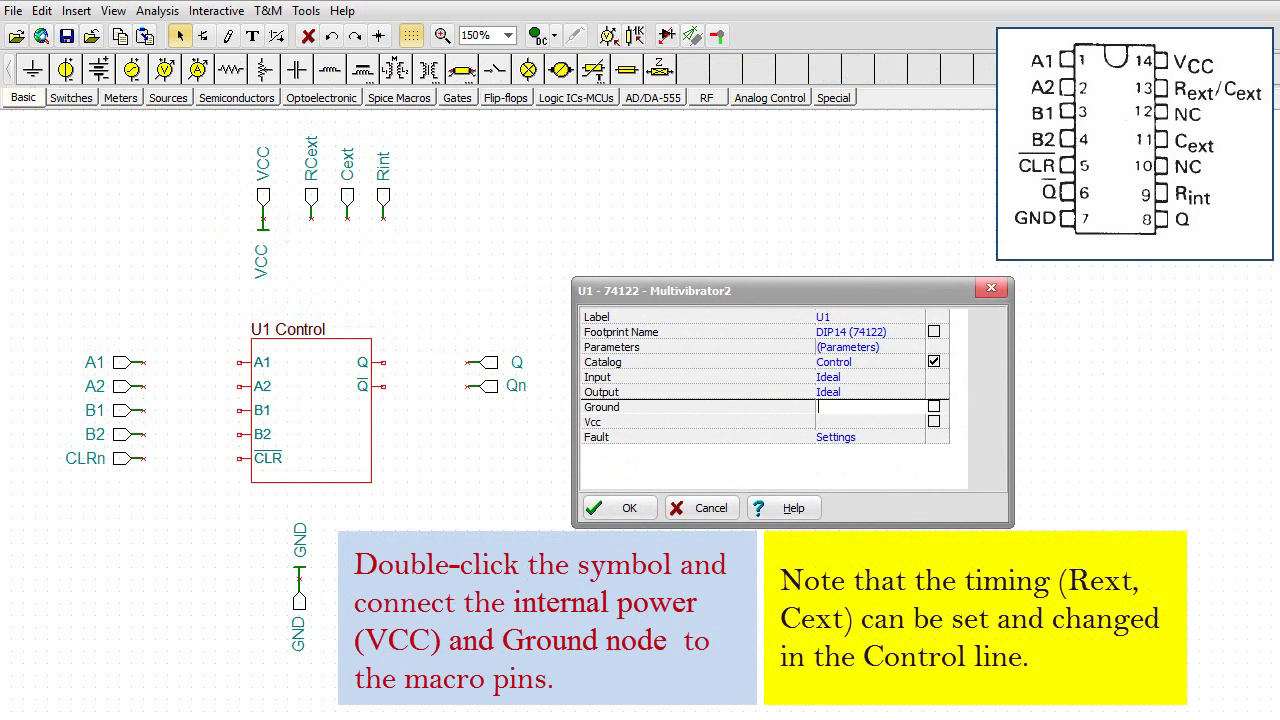
text(GND)
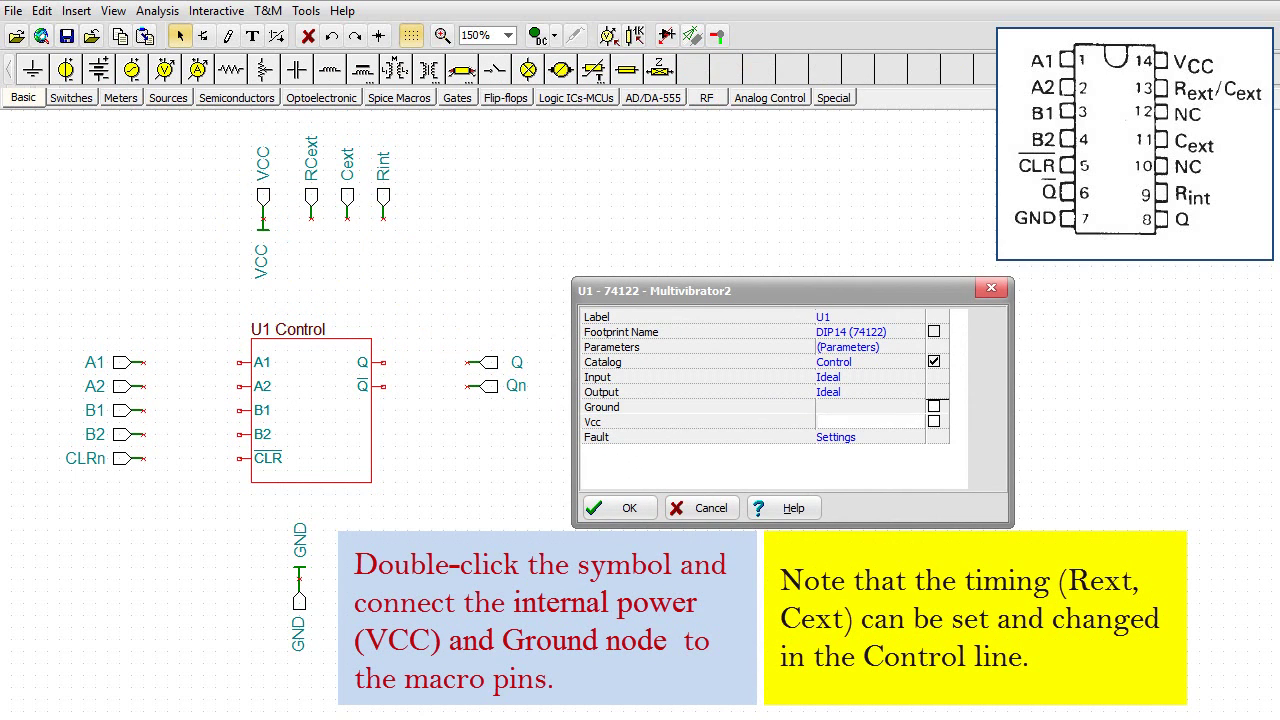
text(GND)
key(Return)
text(VCC)
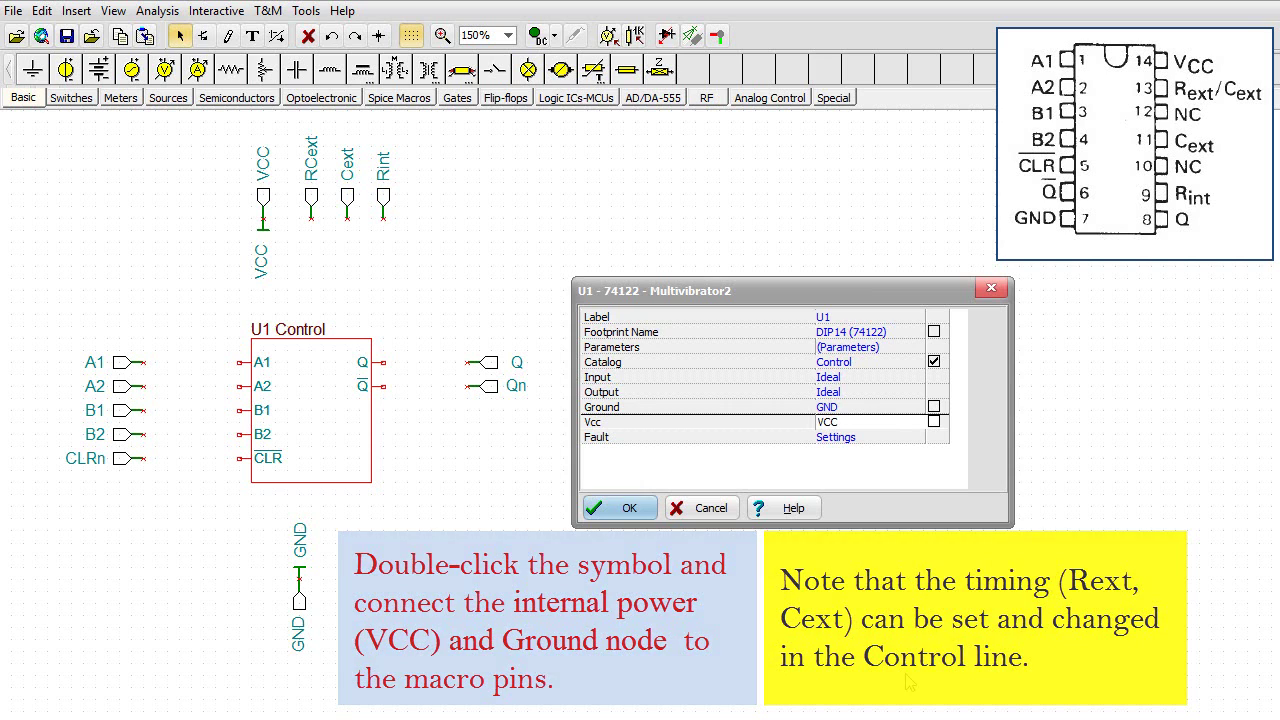
key(Return)
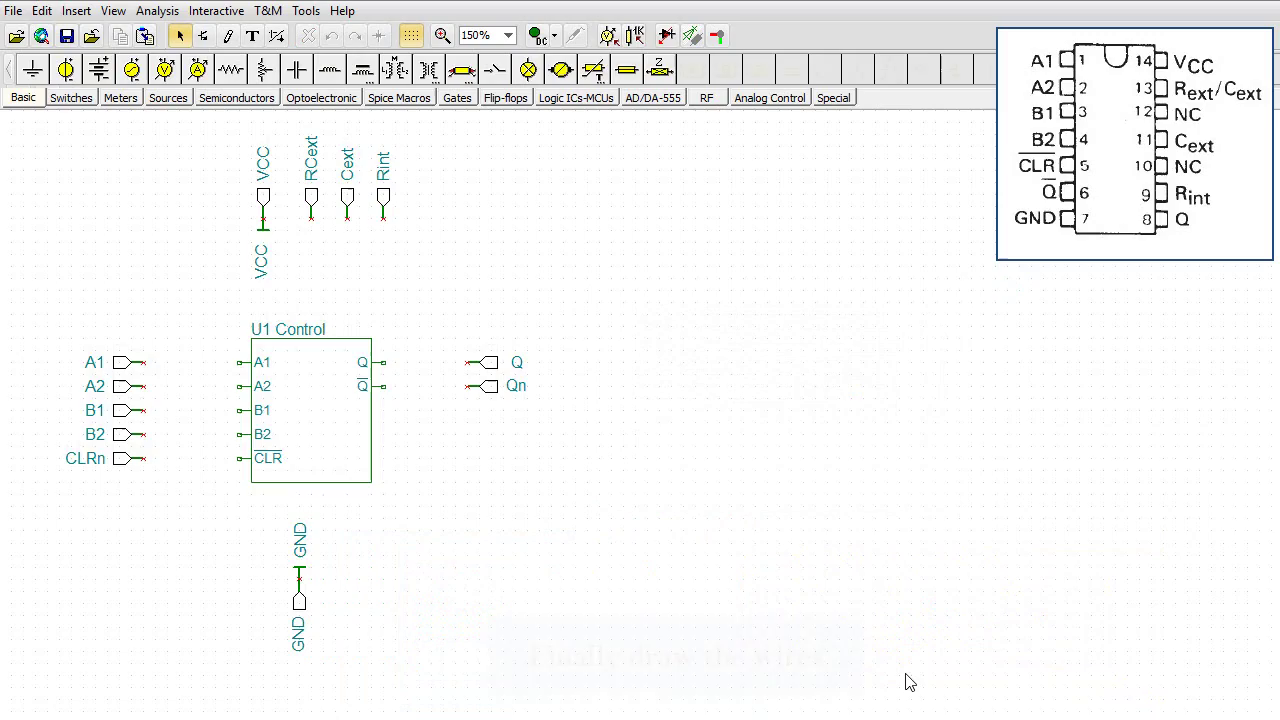
drag(166, 348, 240, 350)
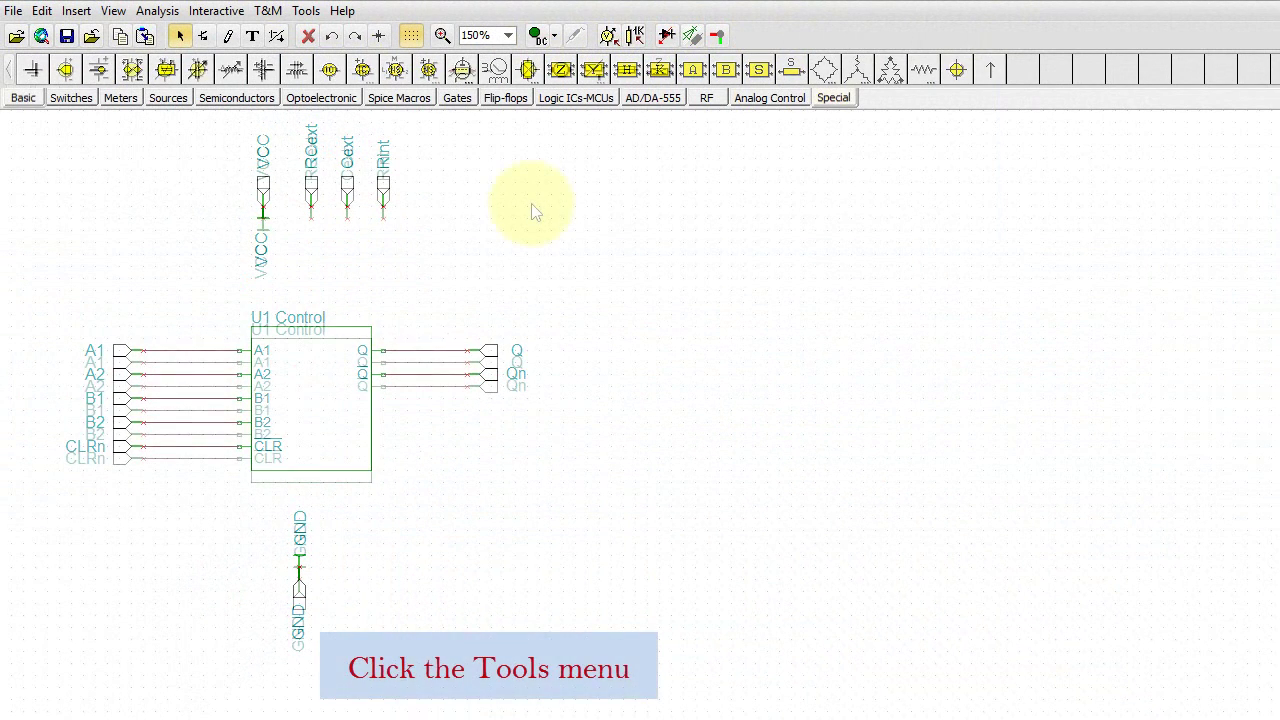
Launch the New Macro Wizard for the current circuit and name the macro 74122
click(308, 11)
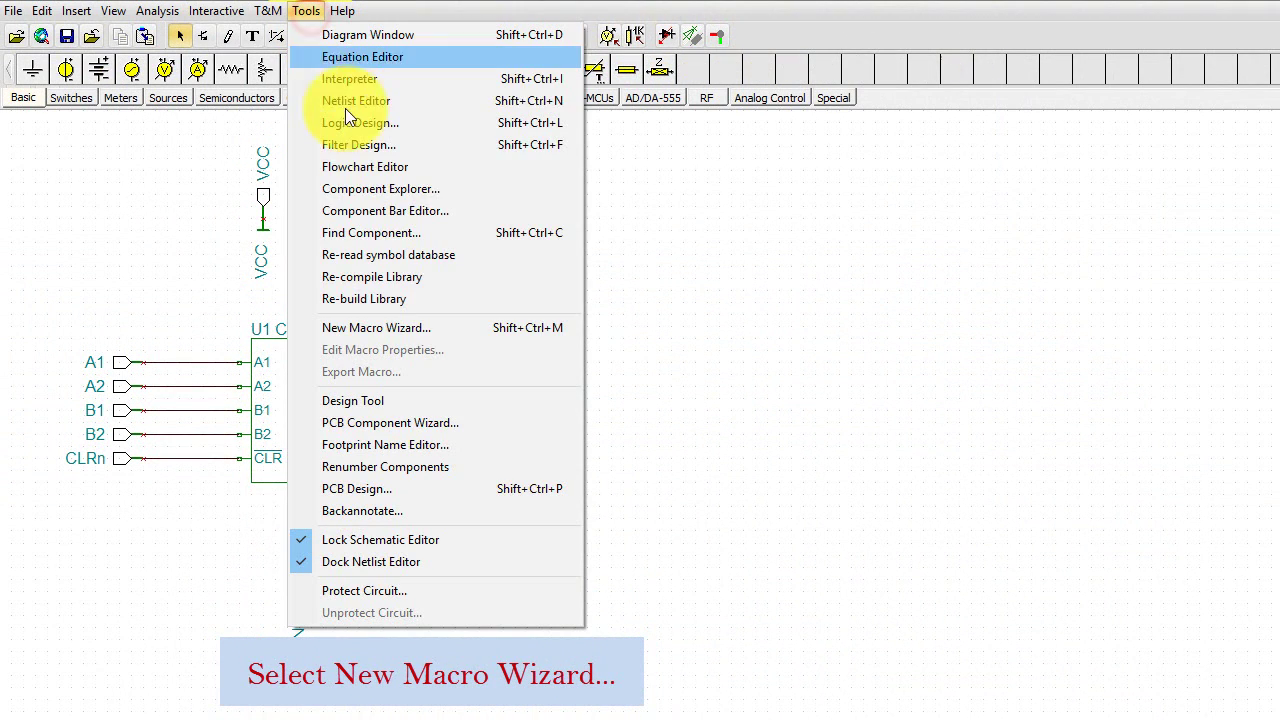
click(422, 330)
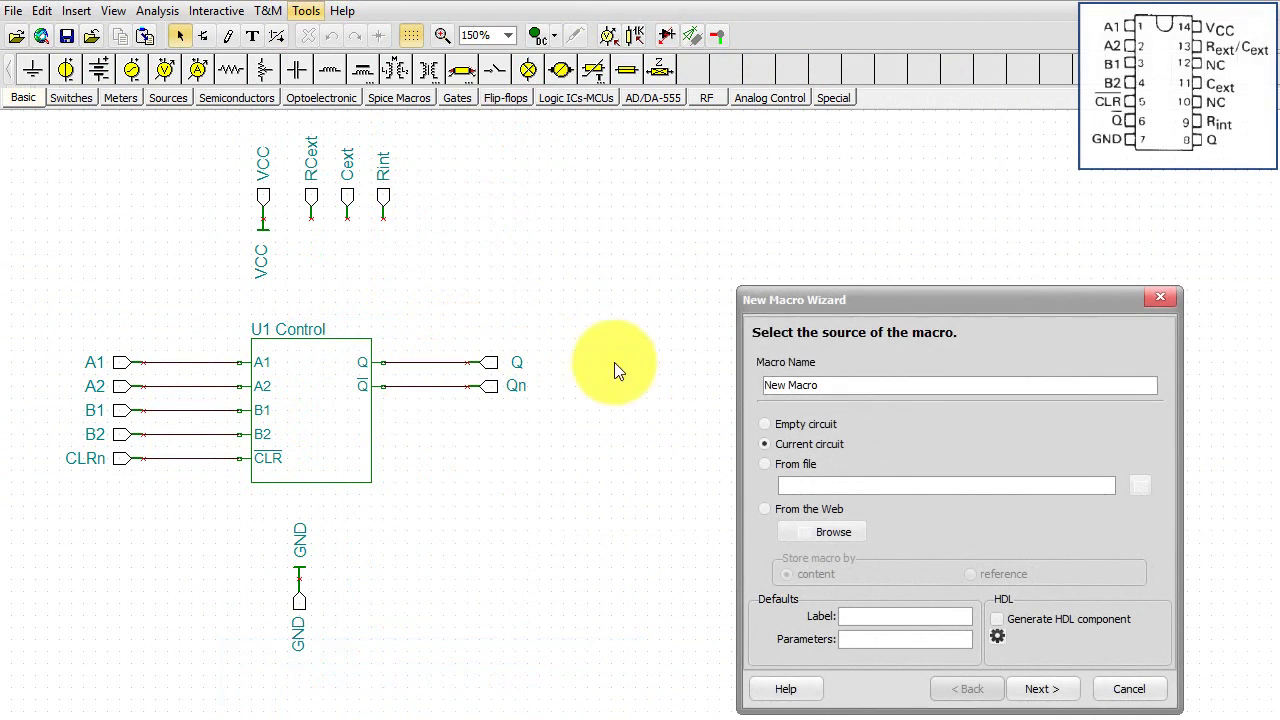
drag(908, 304, 751, 173)
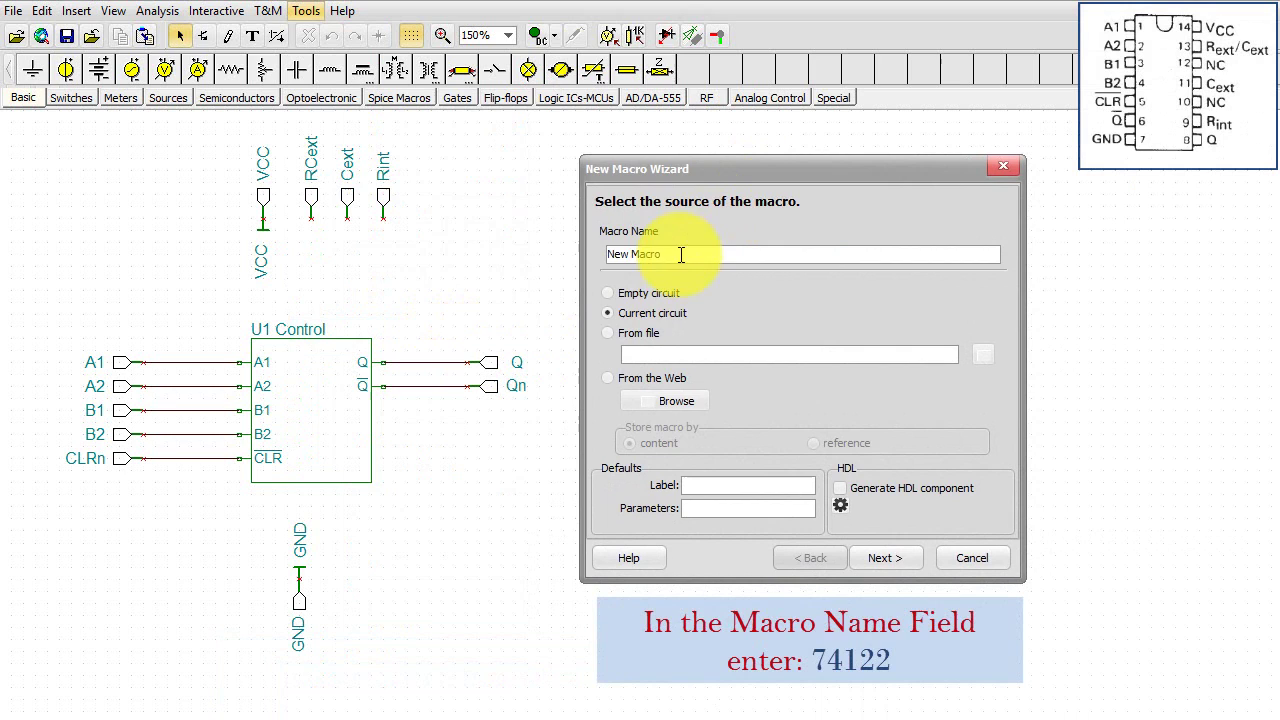
drag(677, 254, 562, 251)
text(74122)
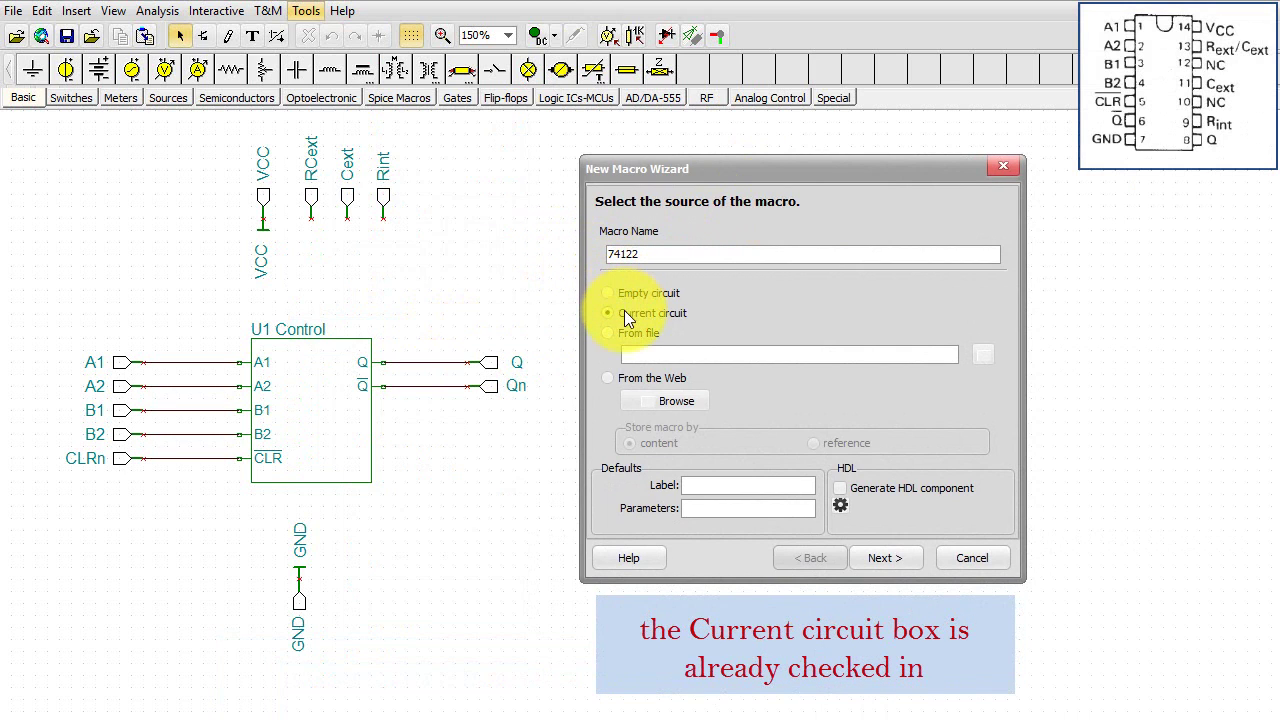
click(698, 484)
text(U)
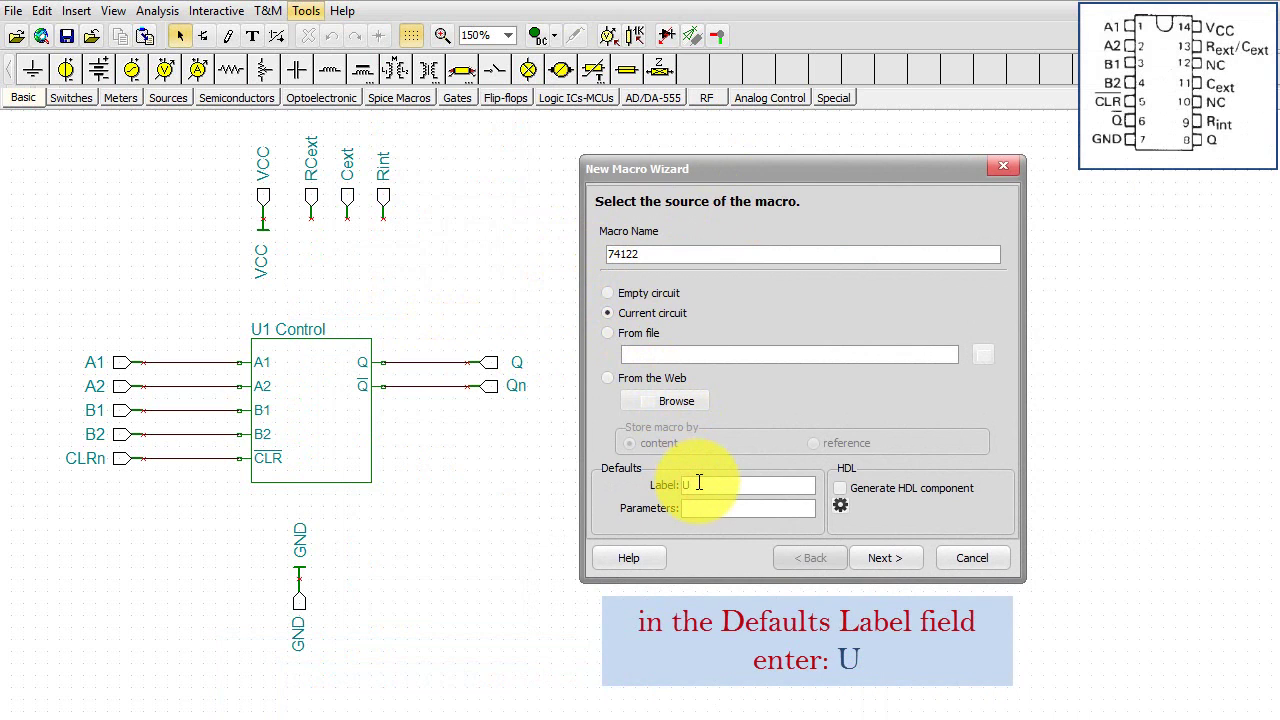
Accept the autogenerated shape, save 74122 to User Macros, and insert it
click(880, 557)
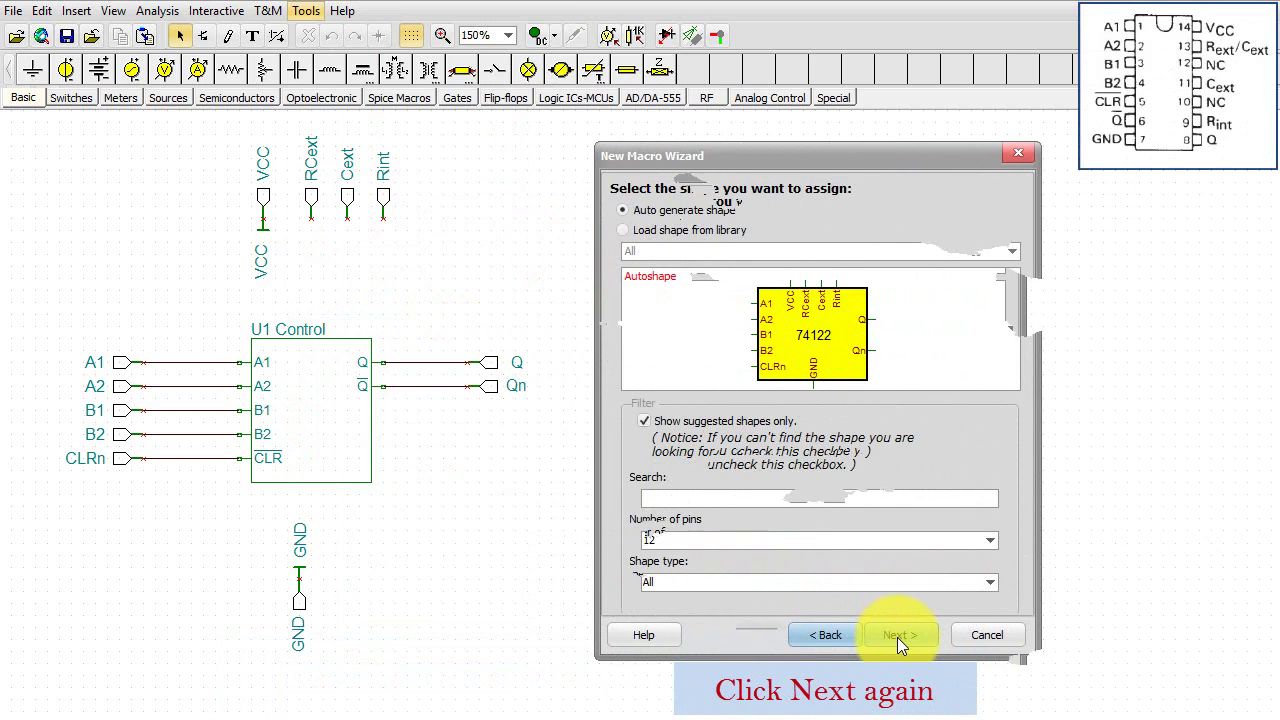
click(897, 637)
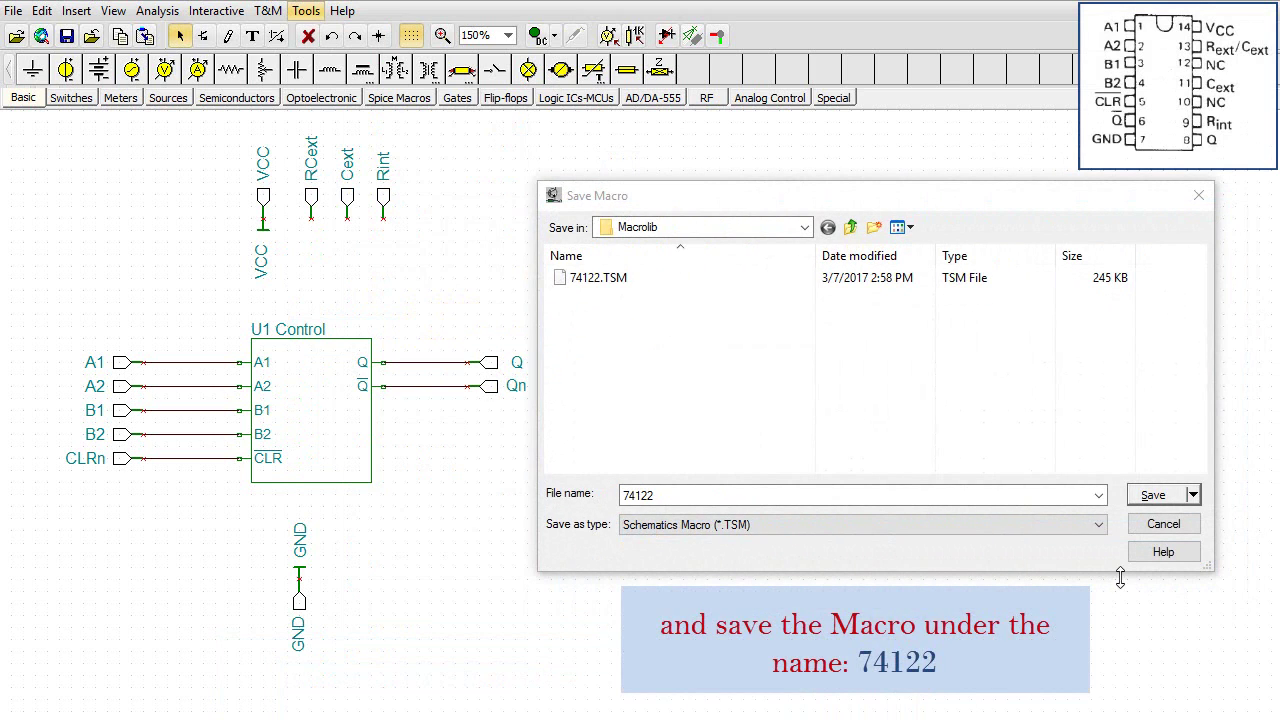
click(1193, 496)
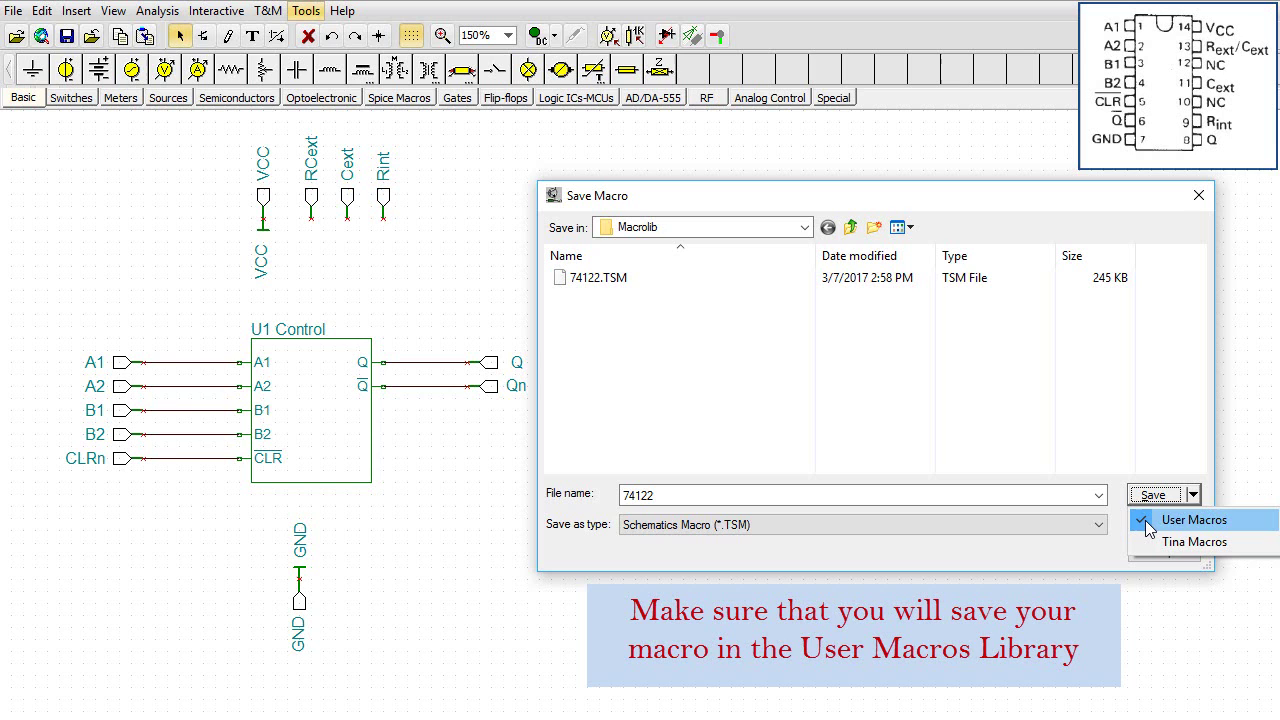
click(1150, 522)
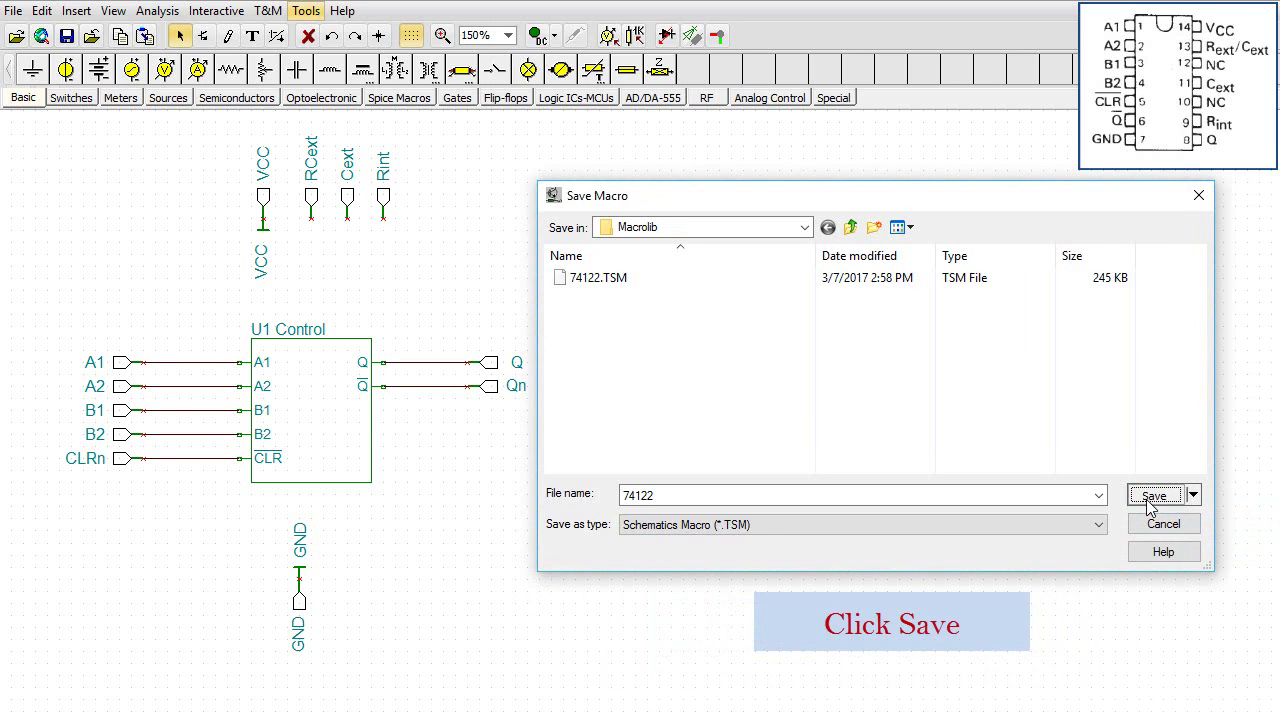
click(1153, 496)
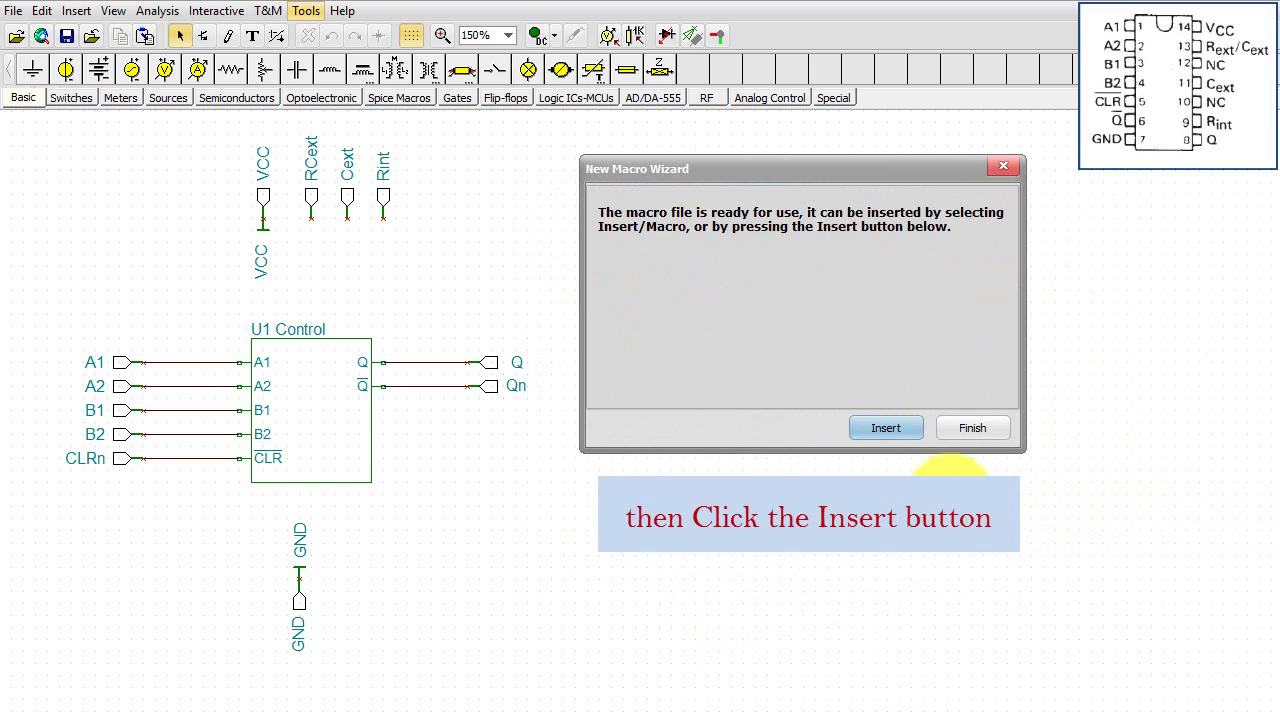
click(873, 430)
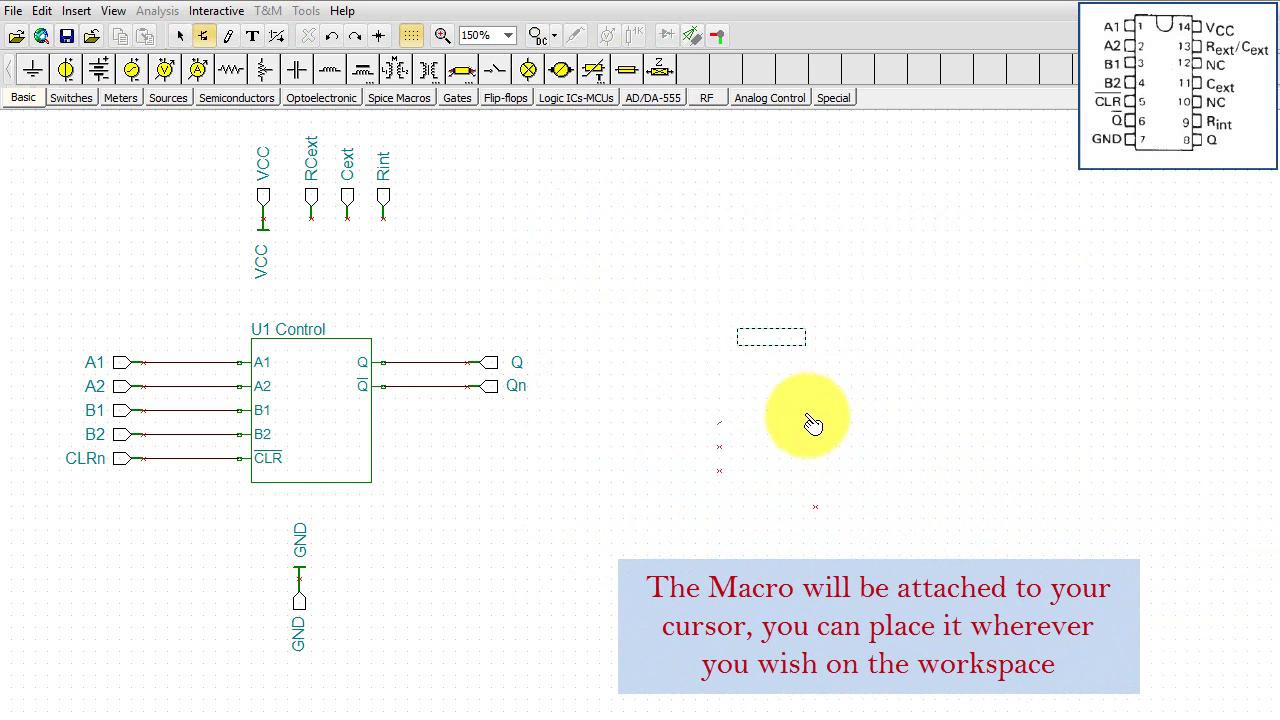
Drop the yellow 74122 macro block to the right of the U1 Control block
click(705, 435)
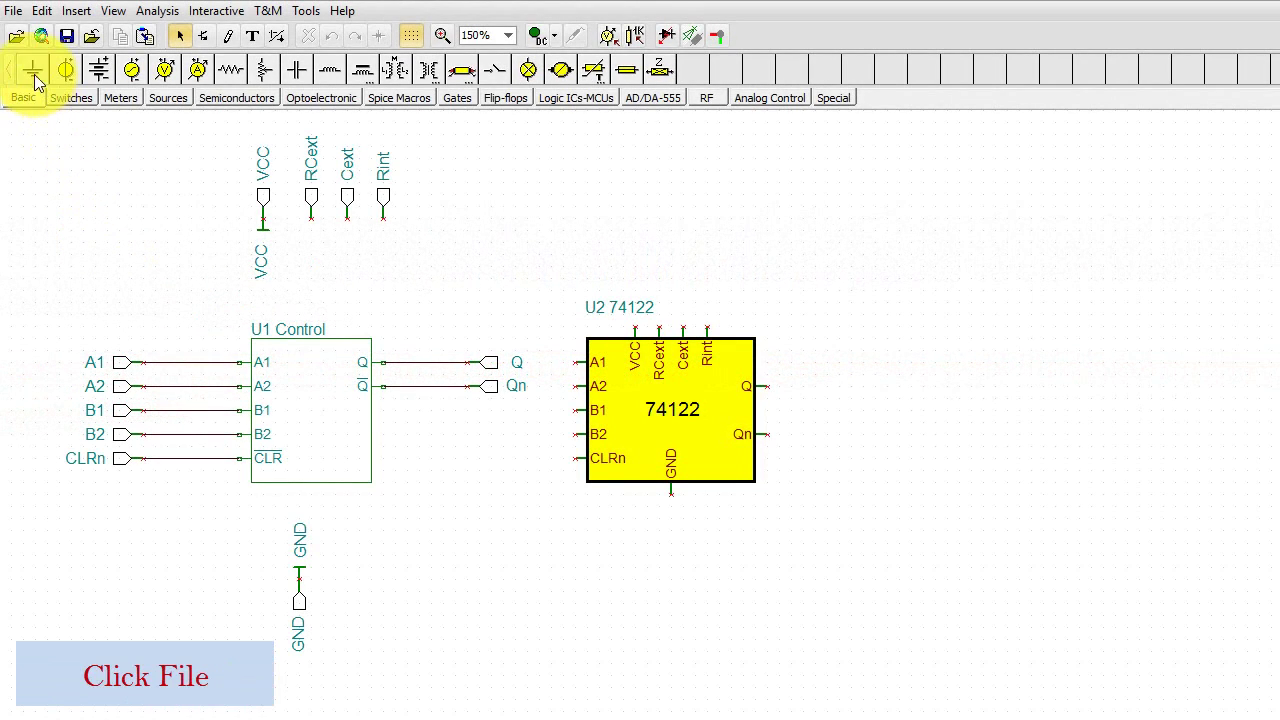
Start a new schematic and insert 74122.TSM from the User Macros library
click(13, 10)
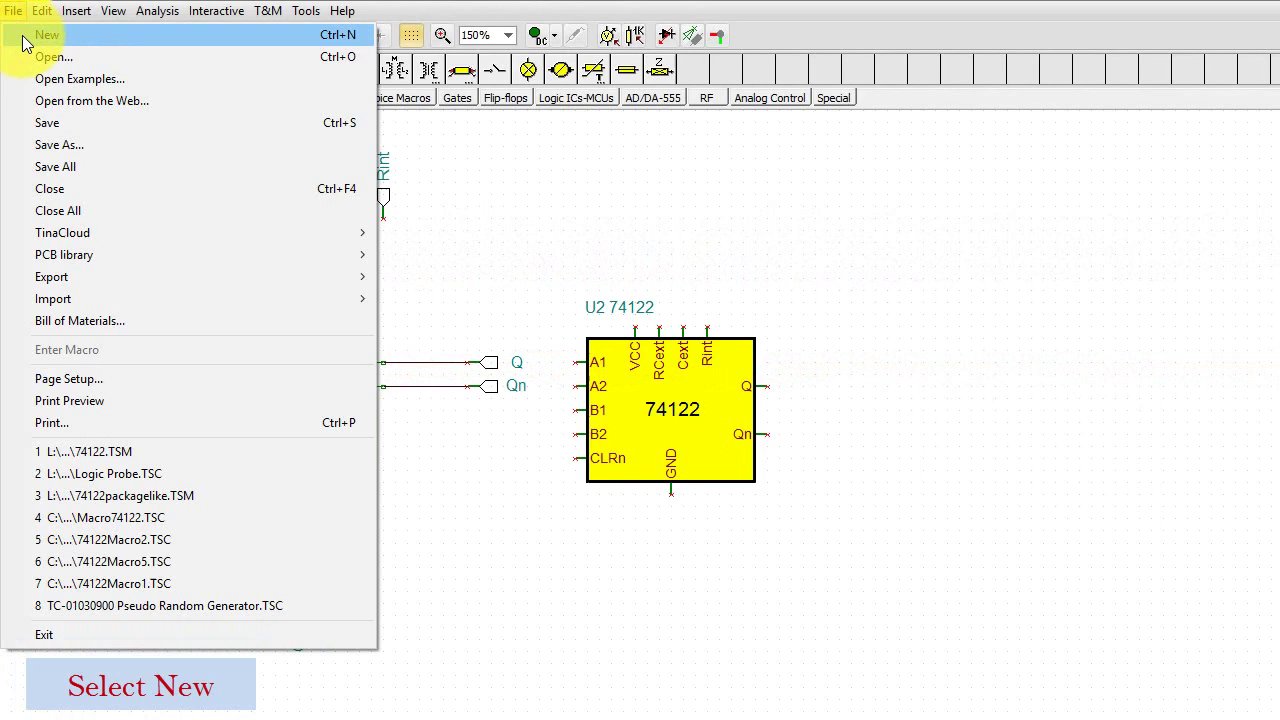
click(26, 36)
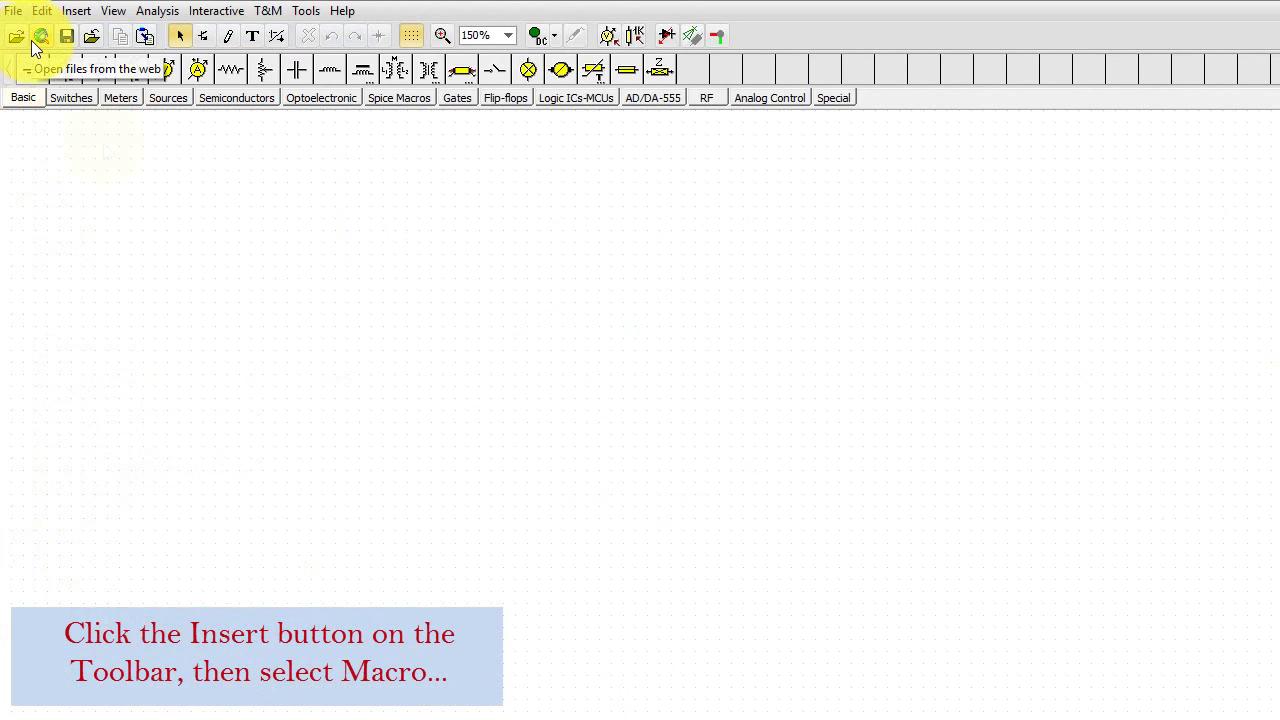
click(76, 10)
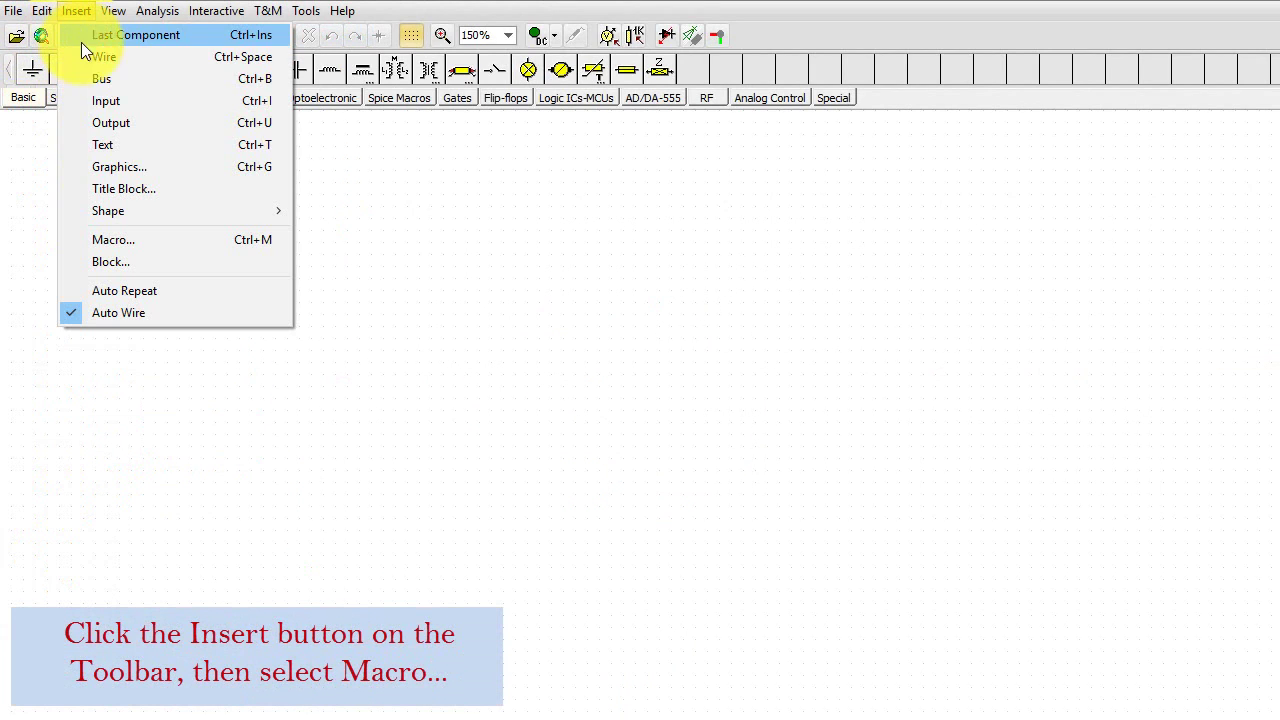
click(137, 240)
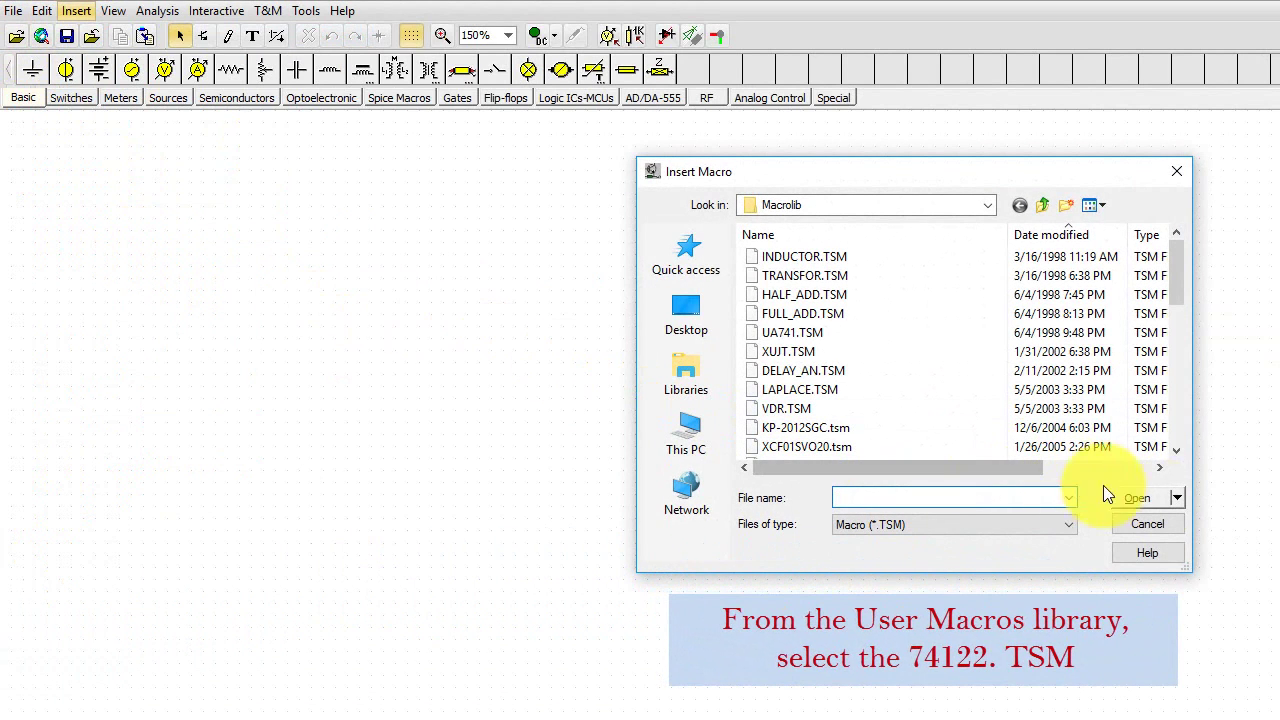
click(1177, 498)
click(1148, 522)
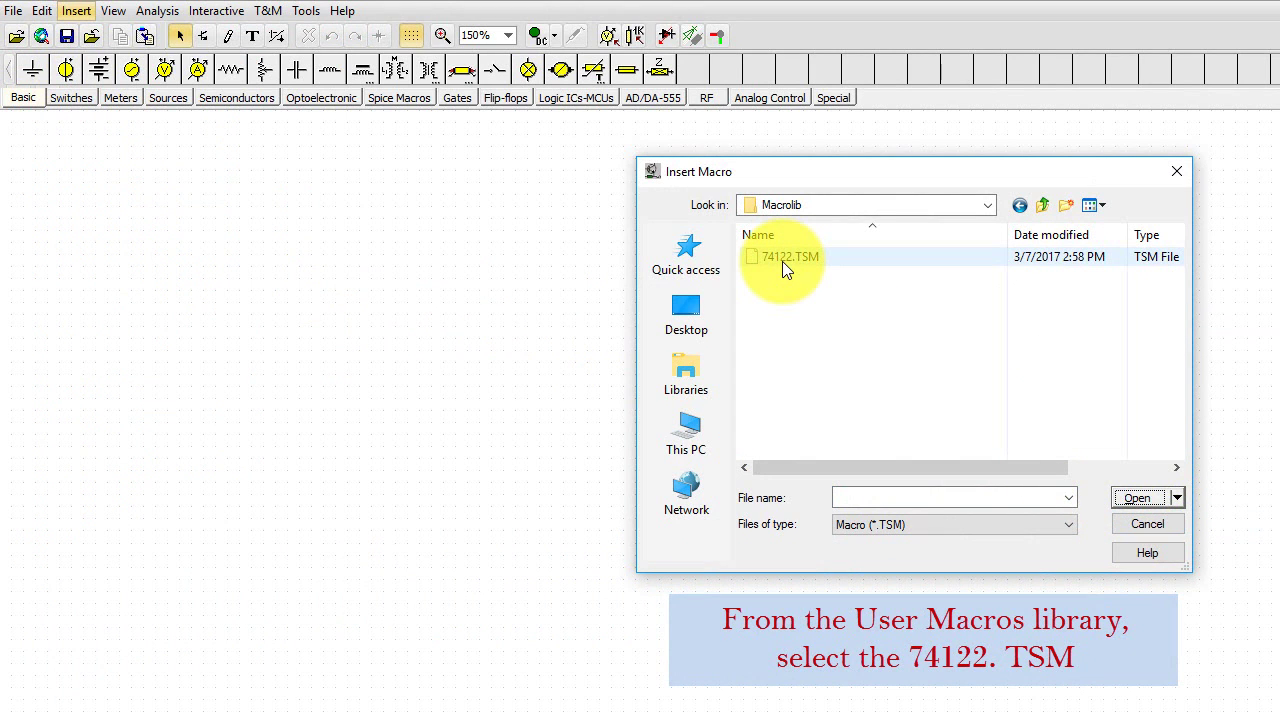
click(782, 261)
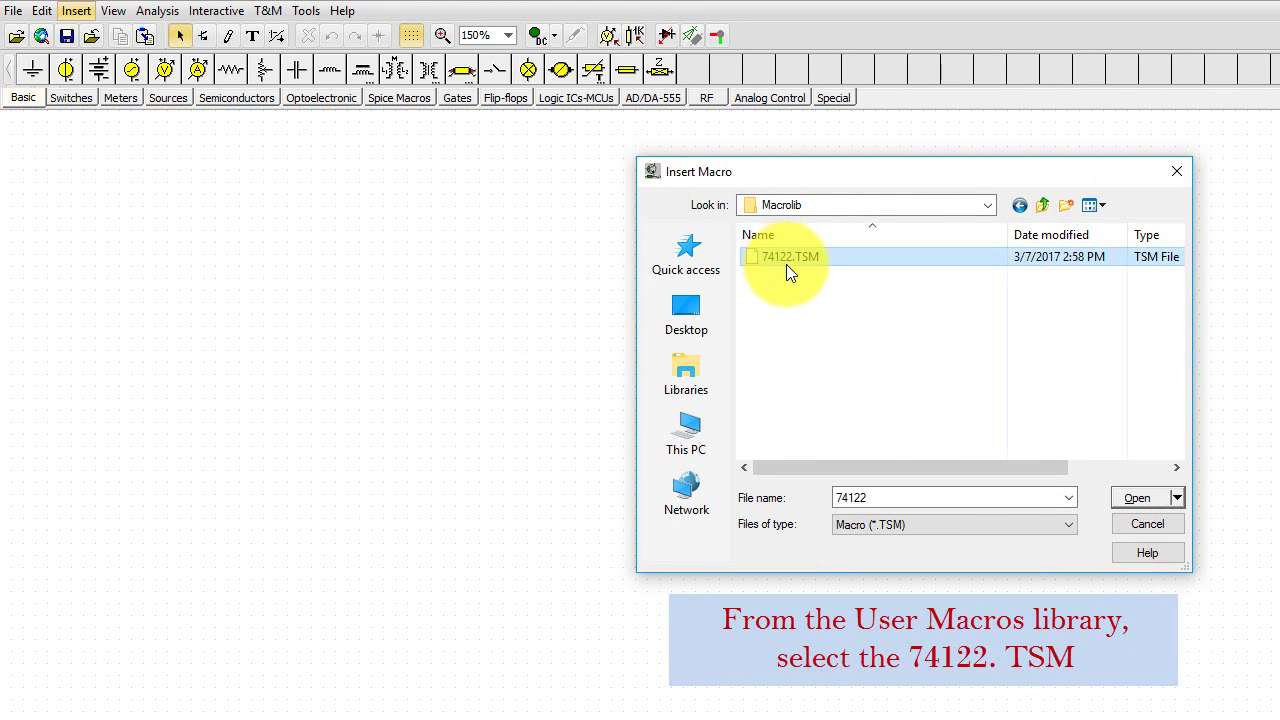
click(1136, 500)
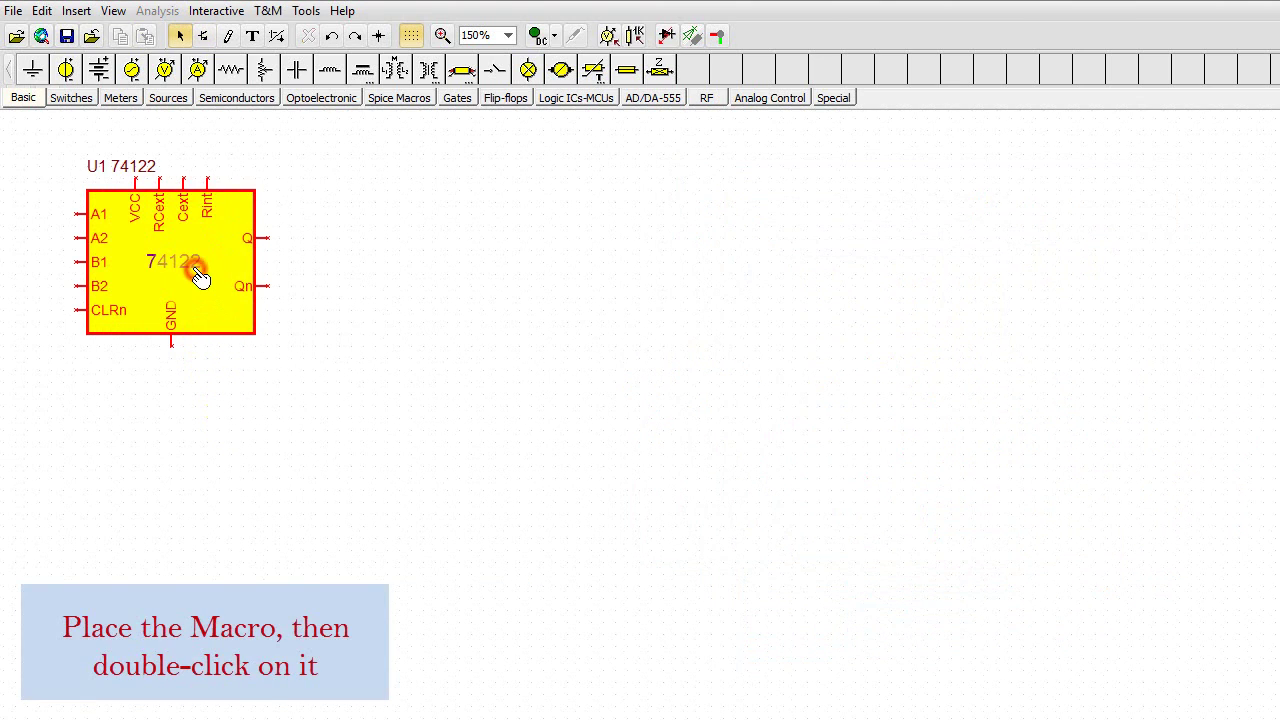
In U1's PCB information, create a private User library and add a 74122 component
double_click(201, 280)
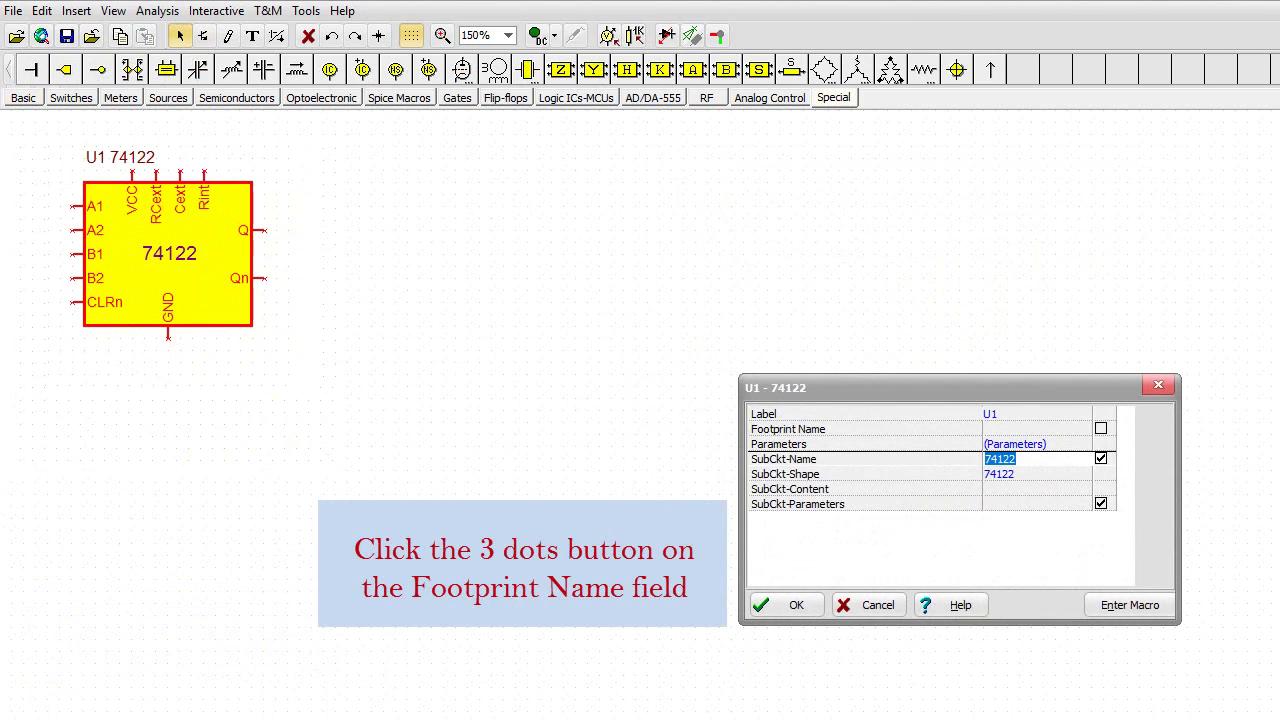
click(1083, 428)
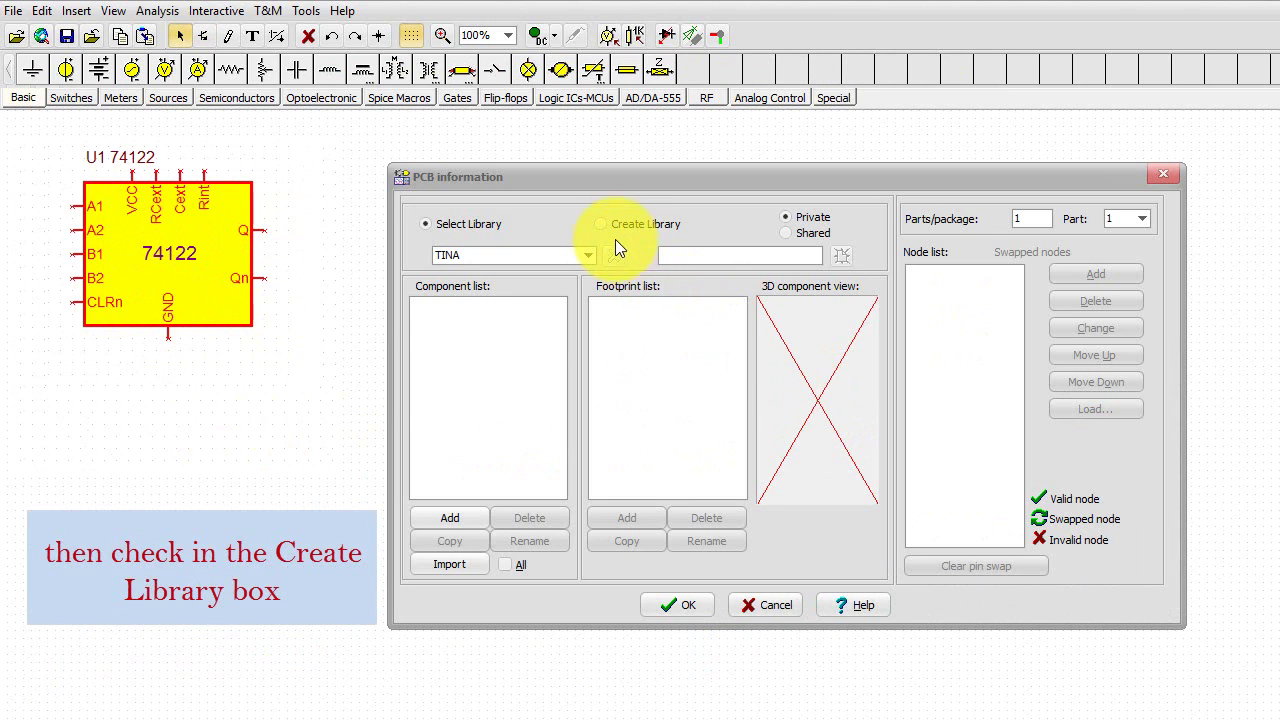
click(601, 224)
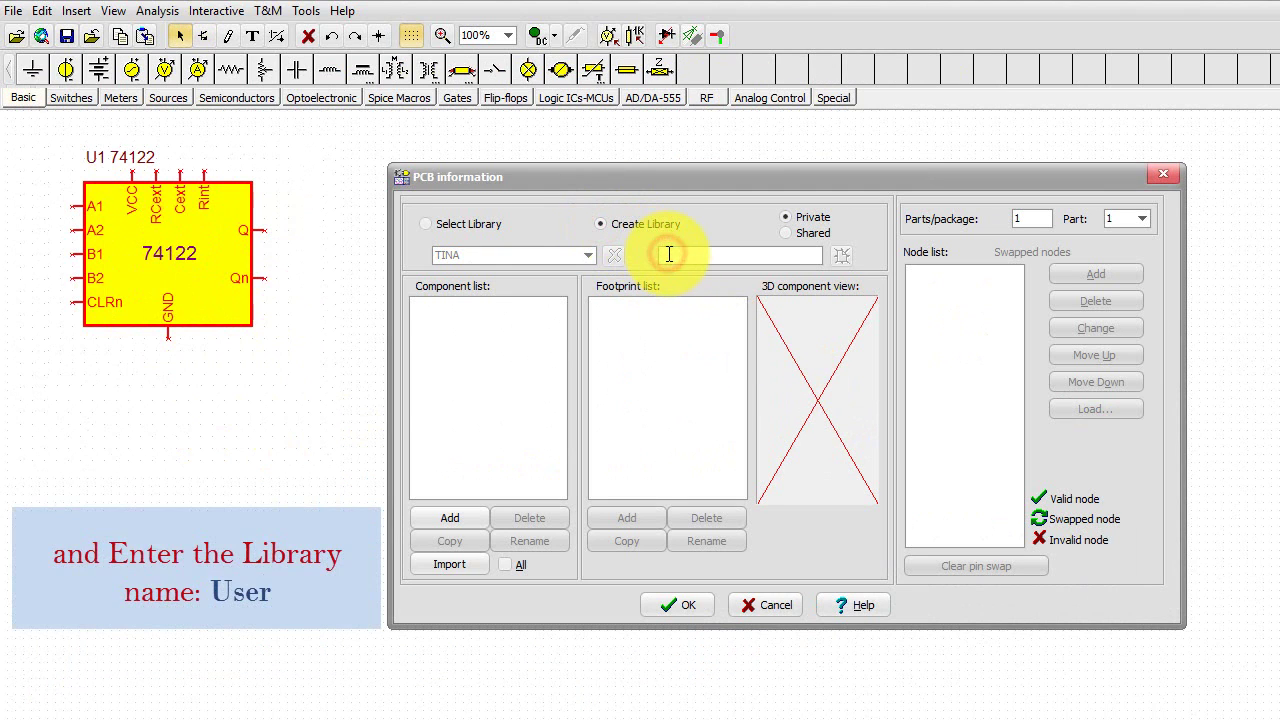
text(User)
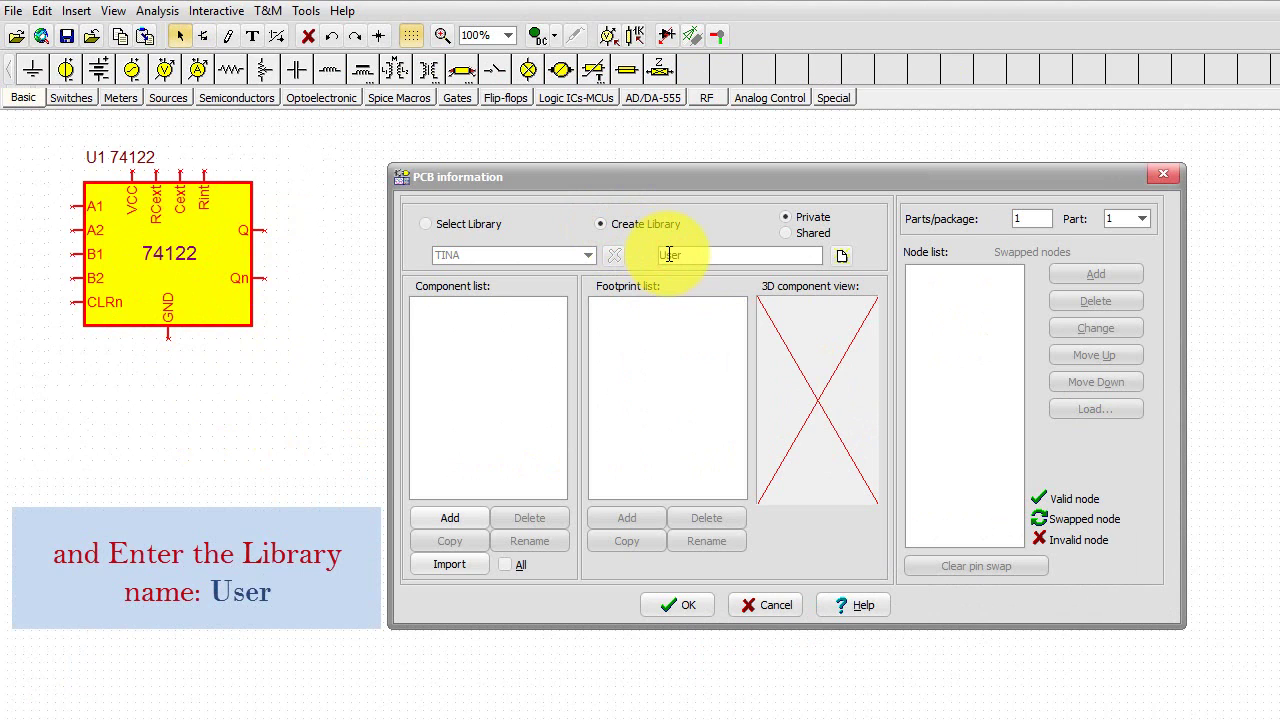
click(842, 258)
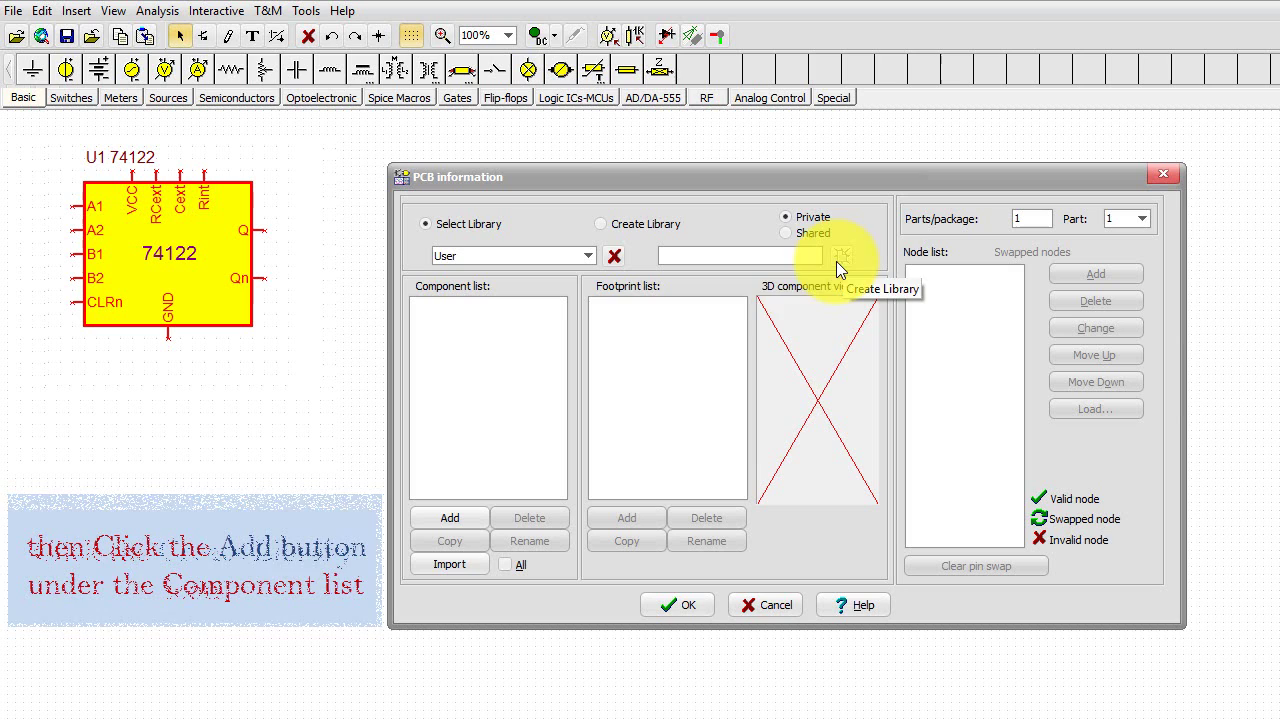
click(447, 518)
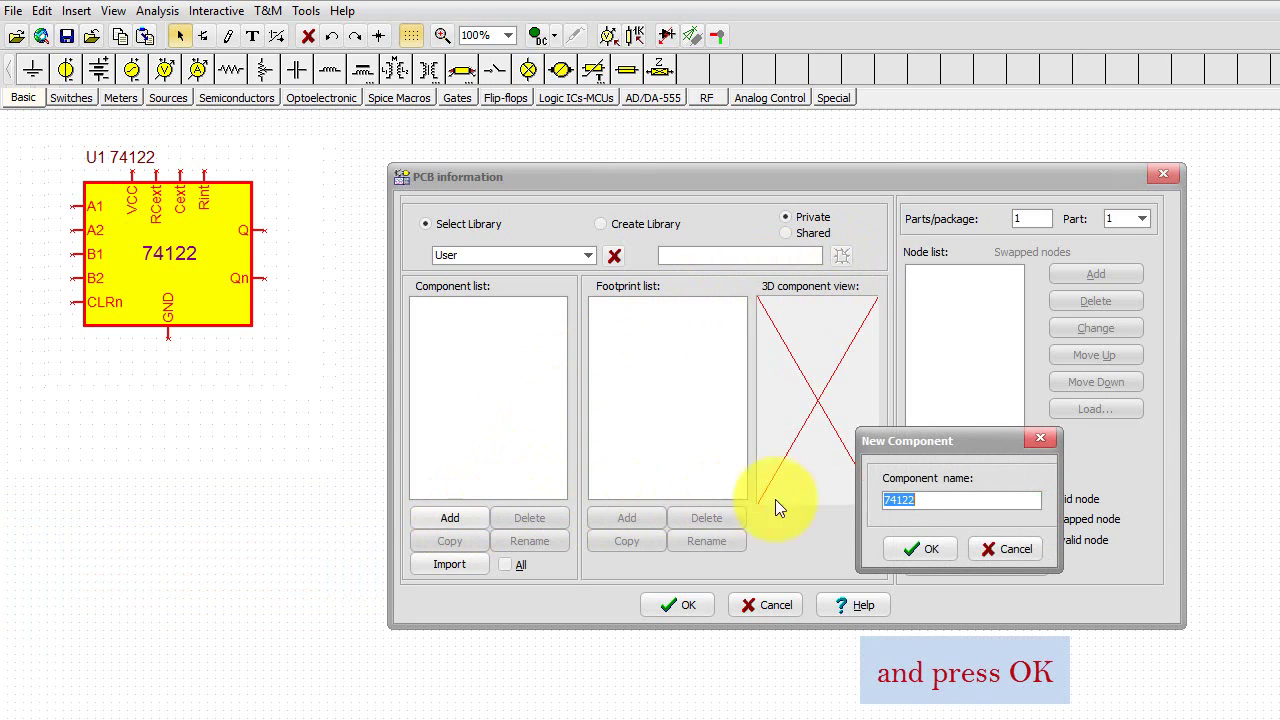
click(914, 549)
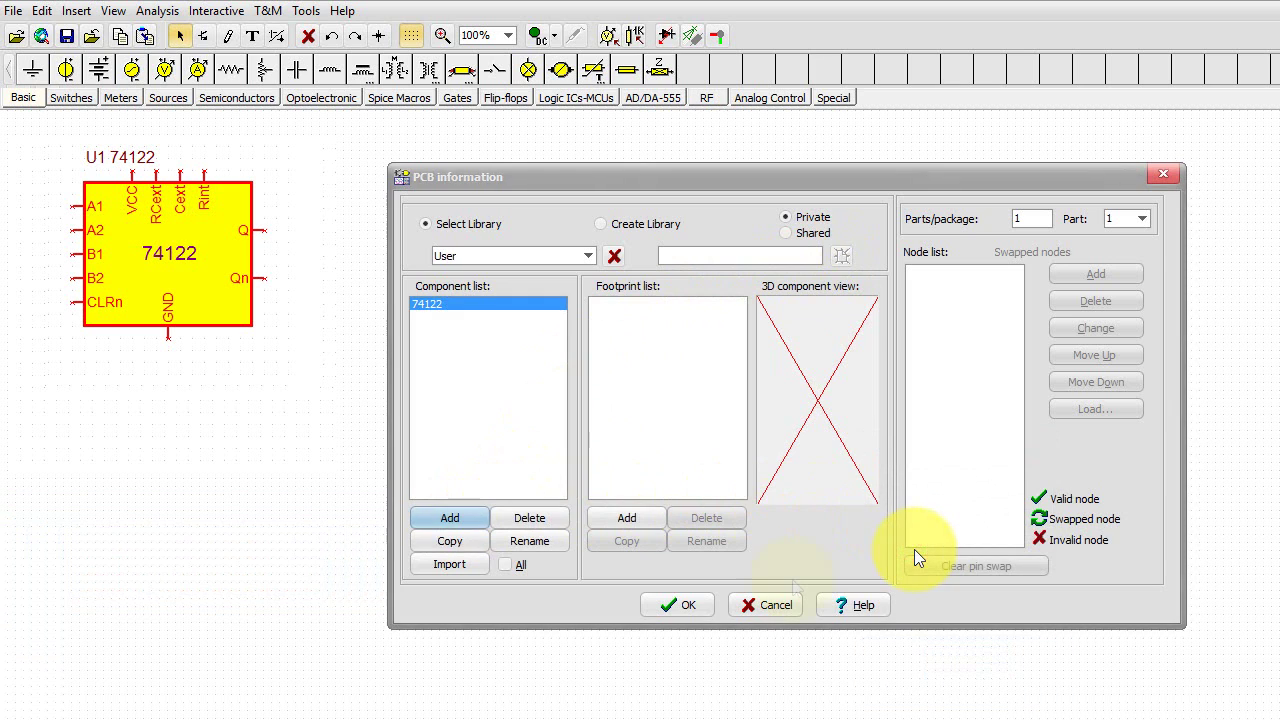
Add the SO14 footprint from the SMDIC-SO category to the 74122 component
click(630, 521)
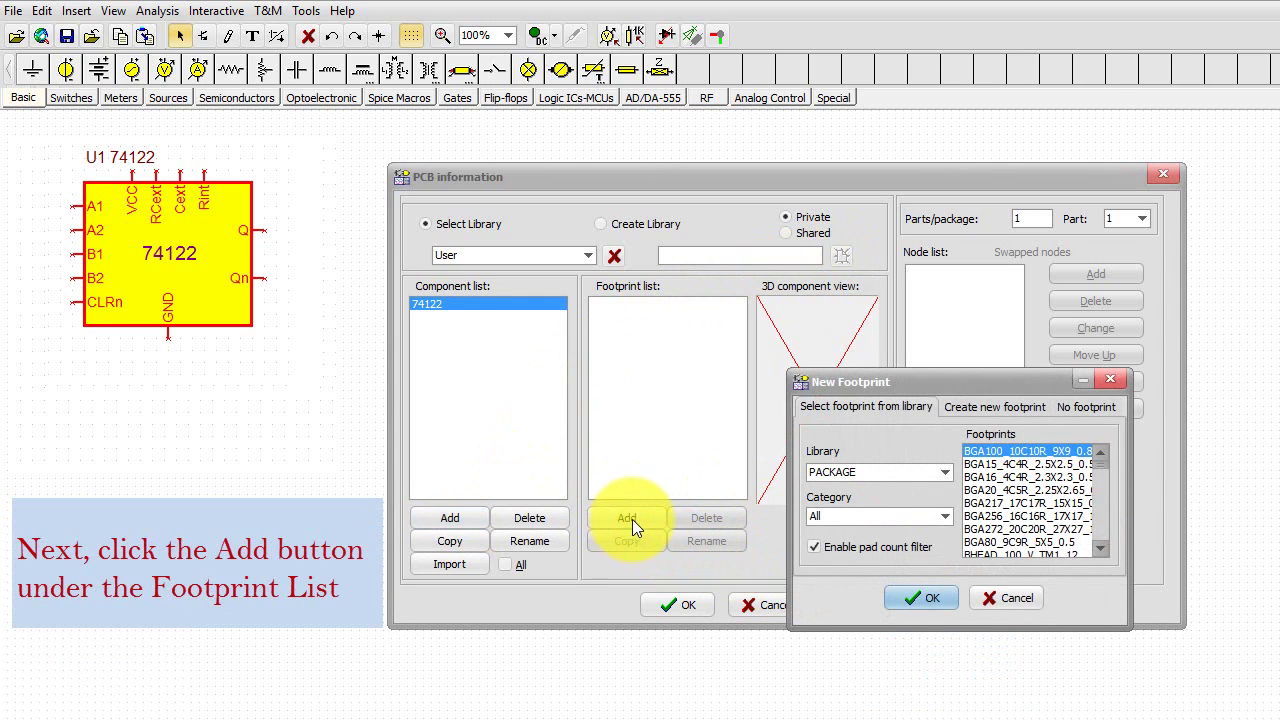
click(944, 517)
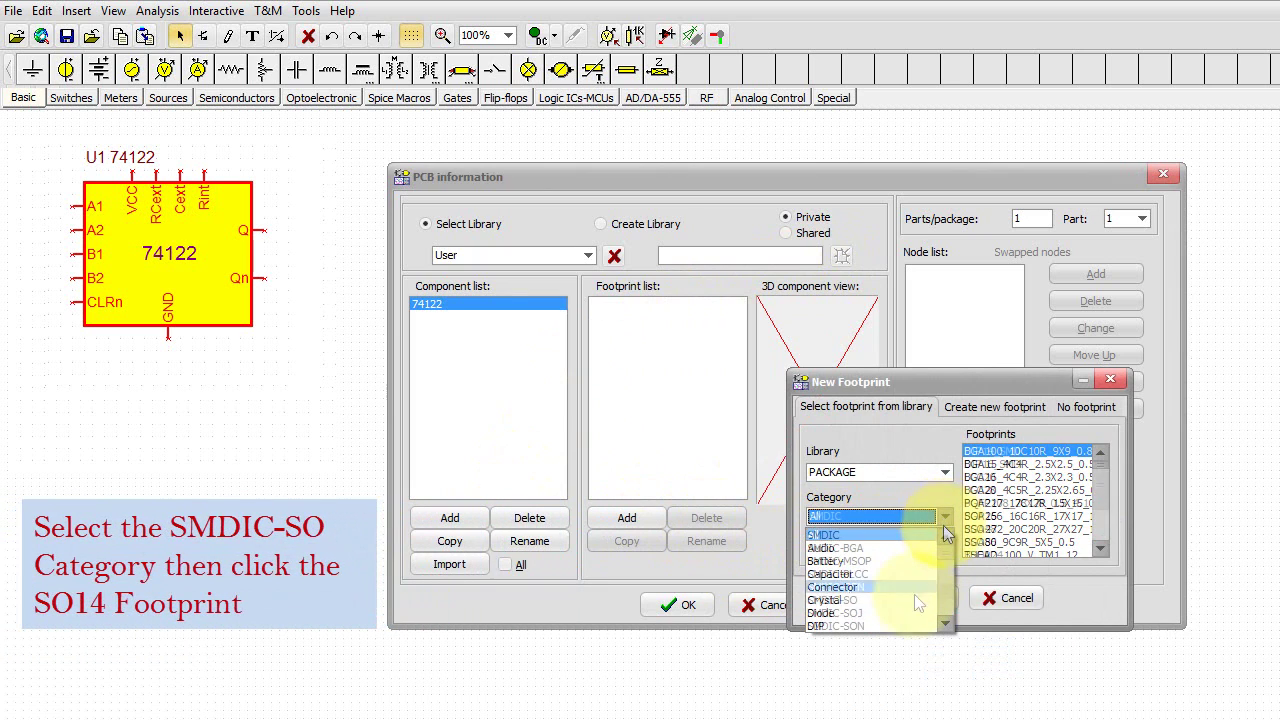
scroll(905, 598, down, 5)
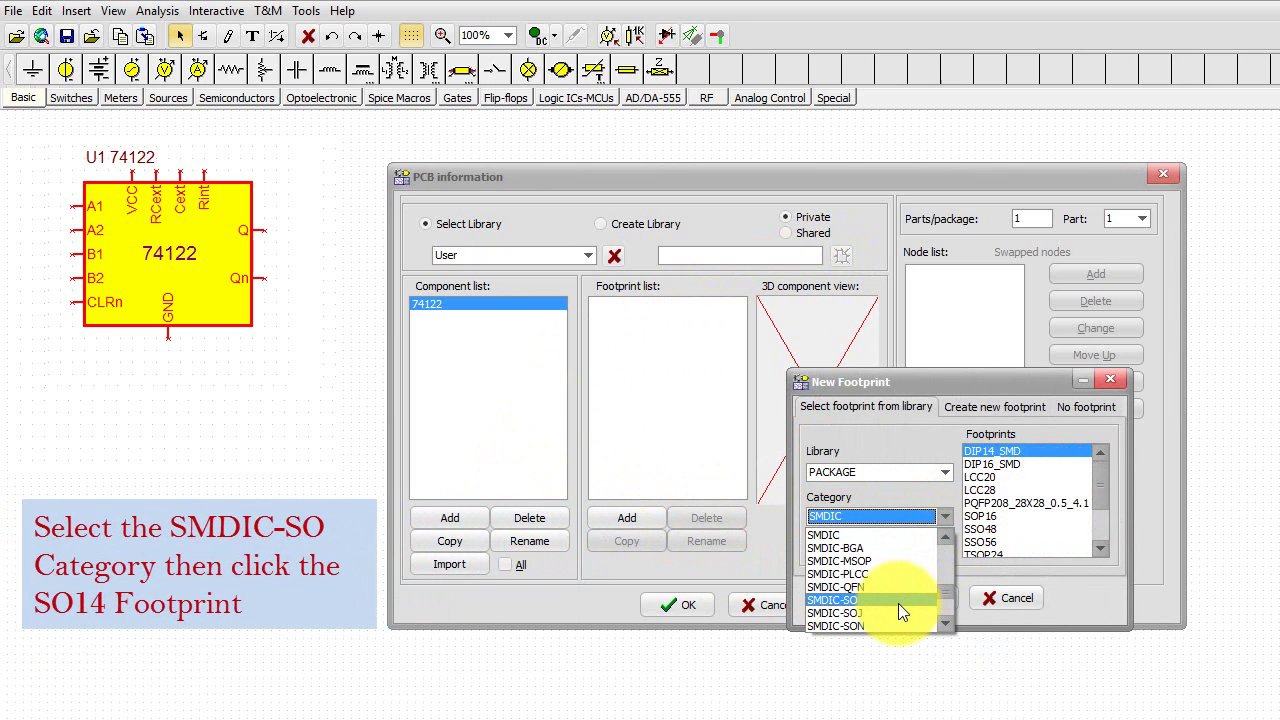
click(899, 604)
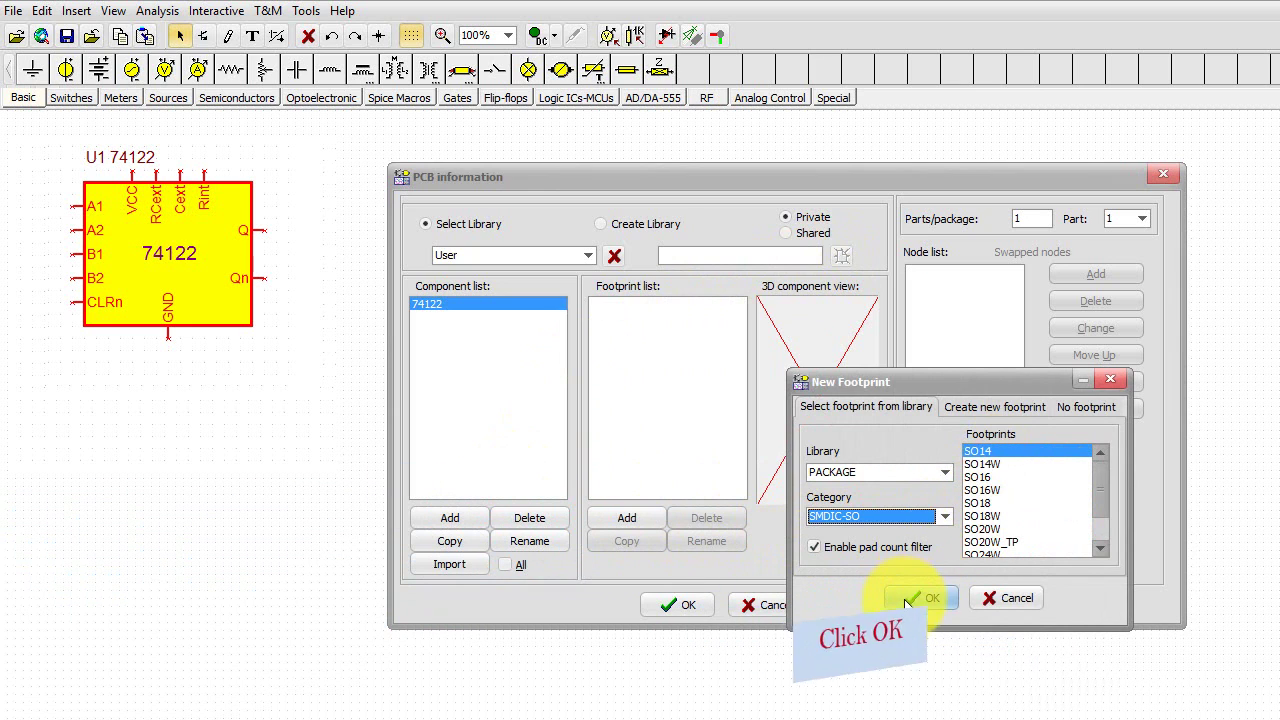
click(905, 599)
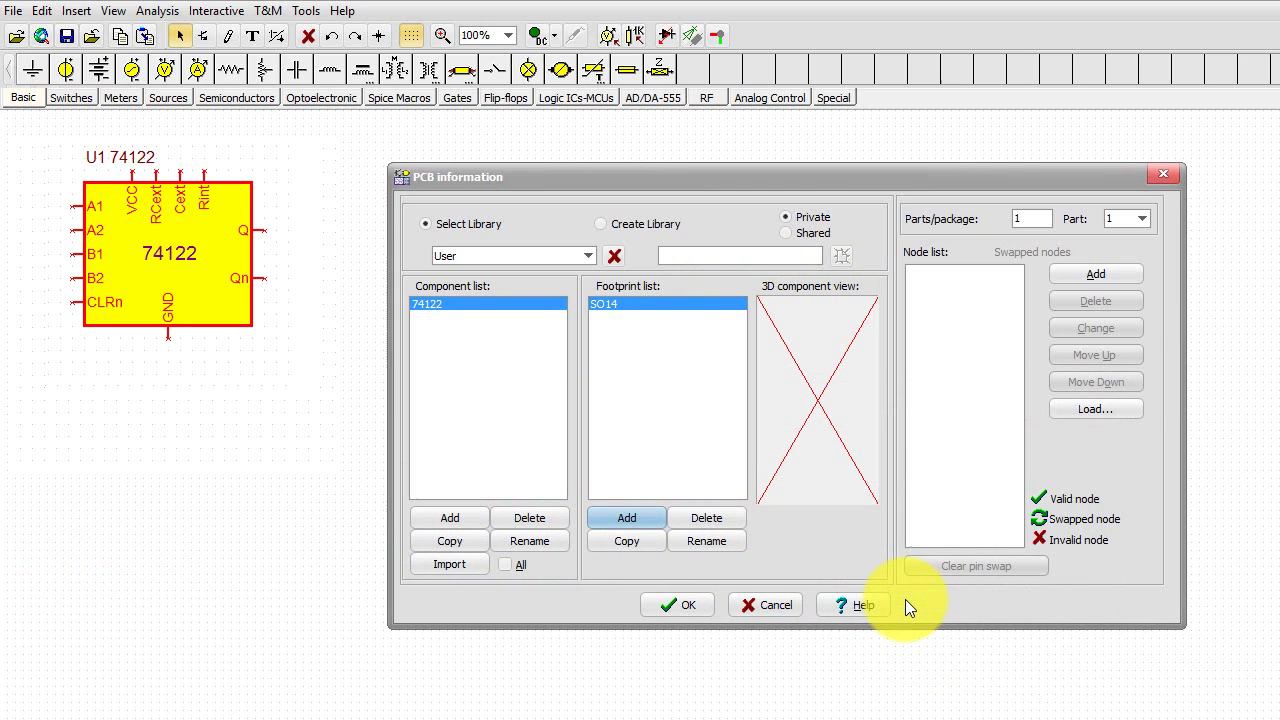
Pair all 14 SO14 pins with the 74122 terminals, leaving pins 10 and 12 NC
click(1076, 283)
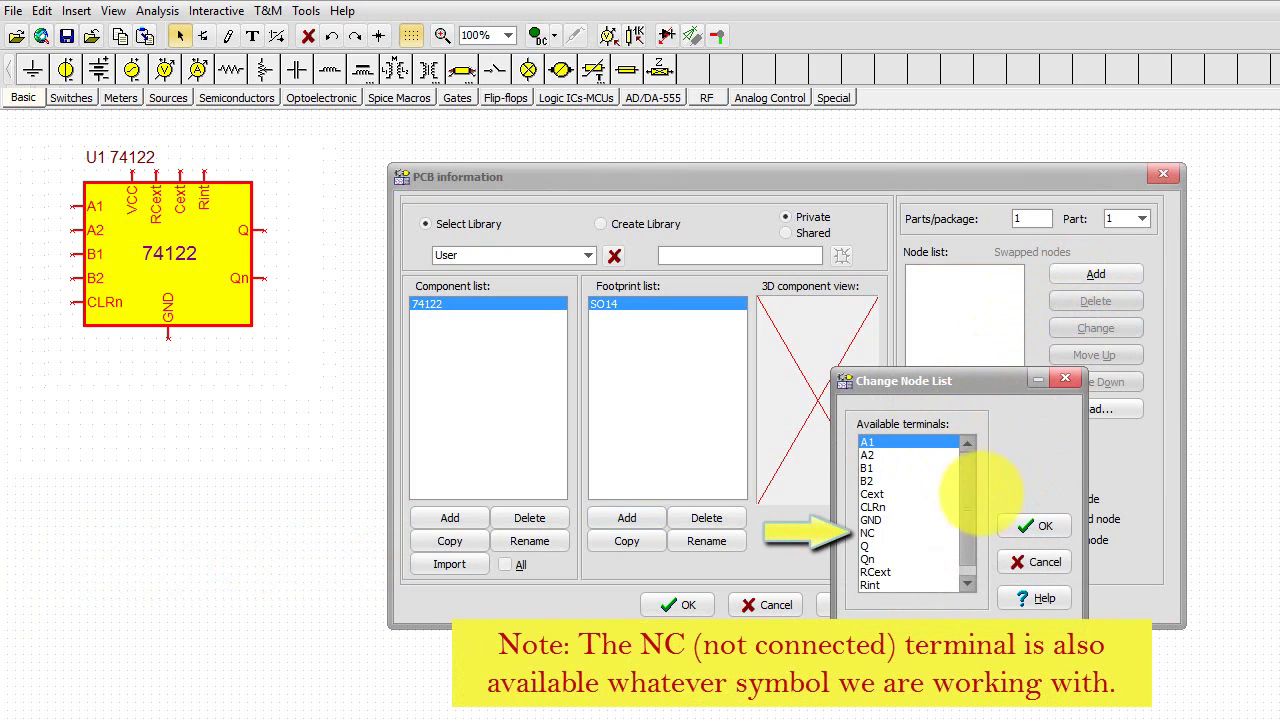
click(1035, 525)
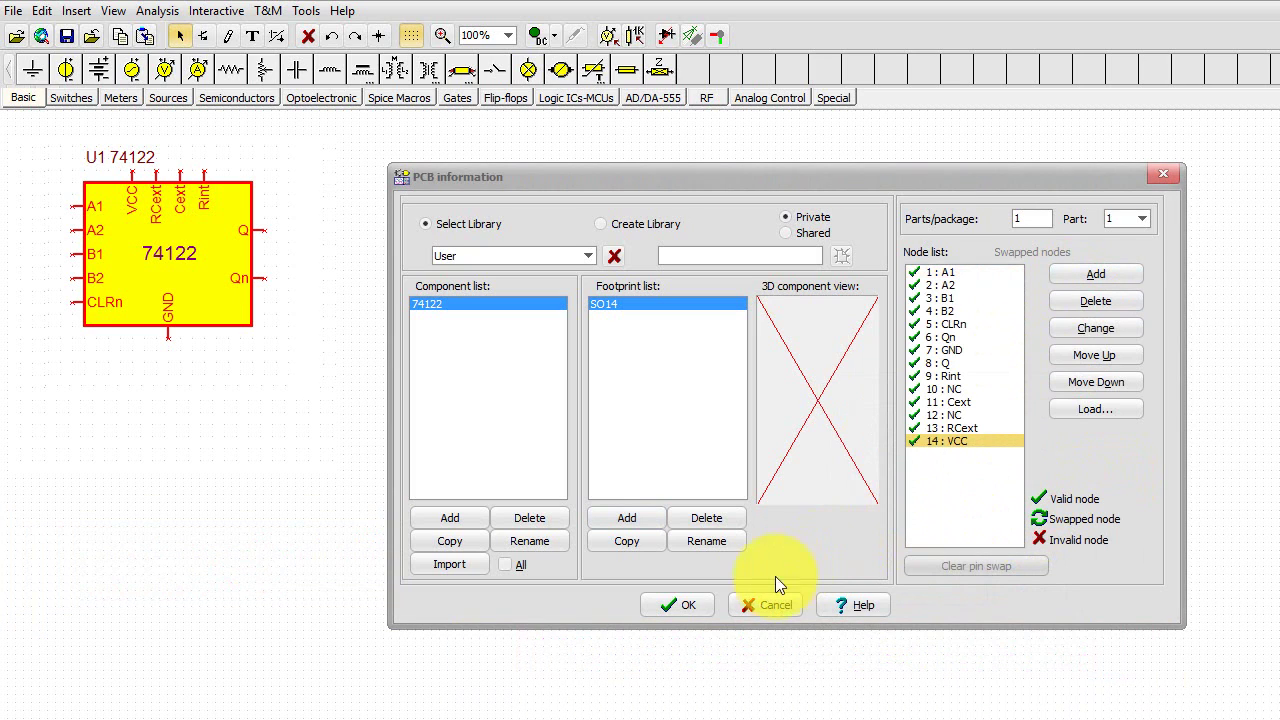
click(677, 609)
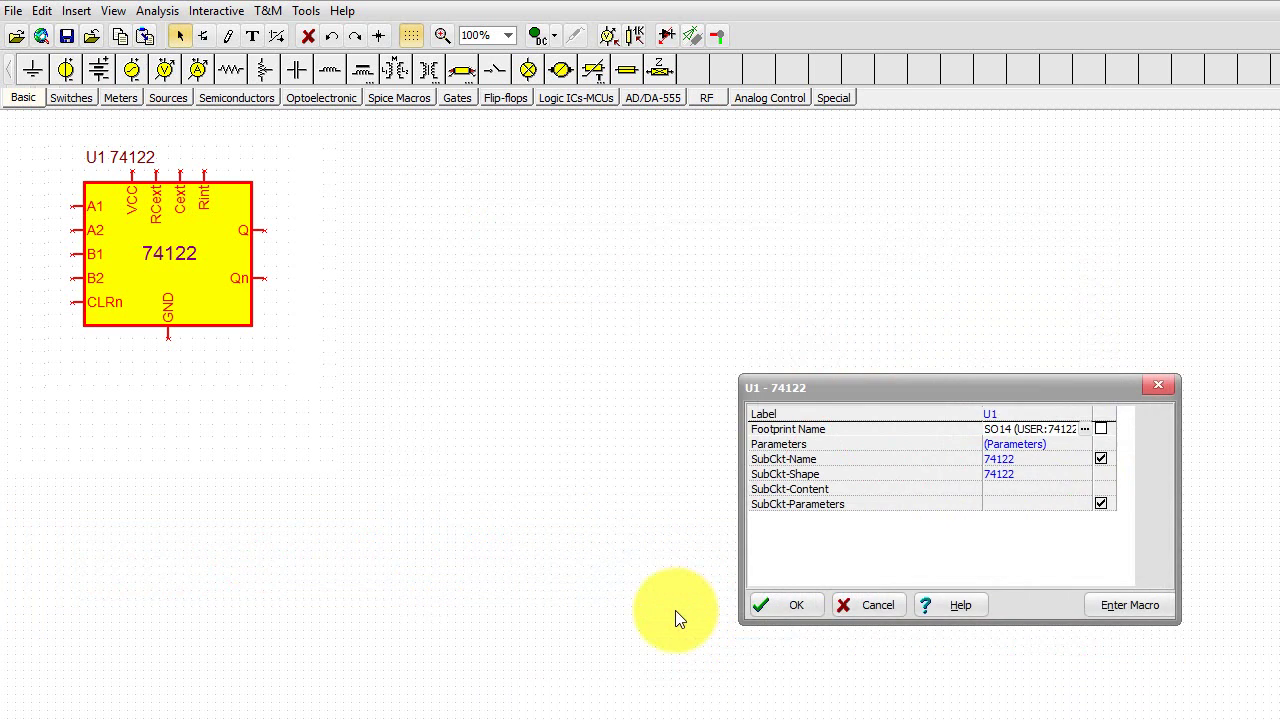
Apply the SO14 footprint to U1 and show package pin numbers on the 74122 symbol
click(780, 607)
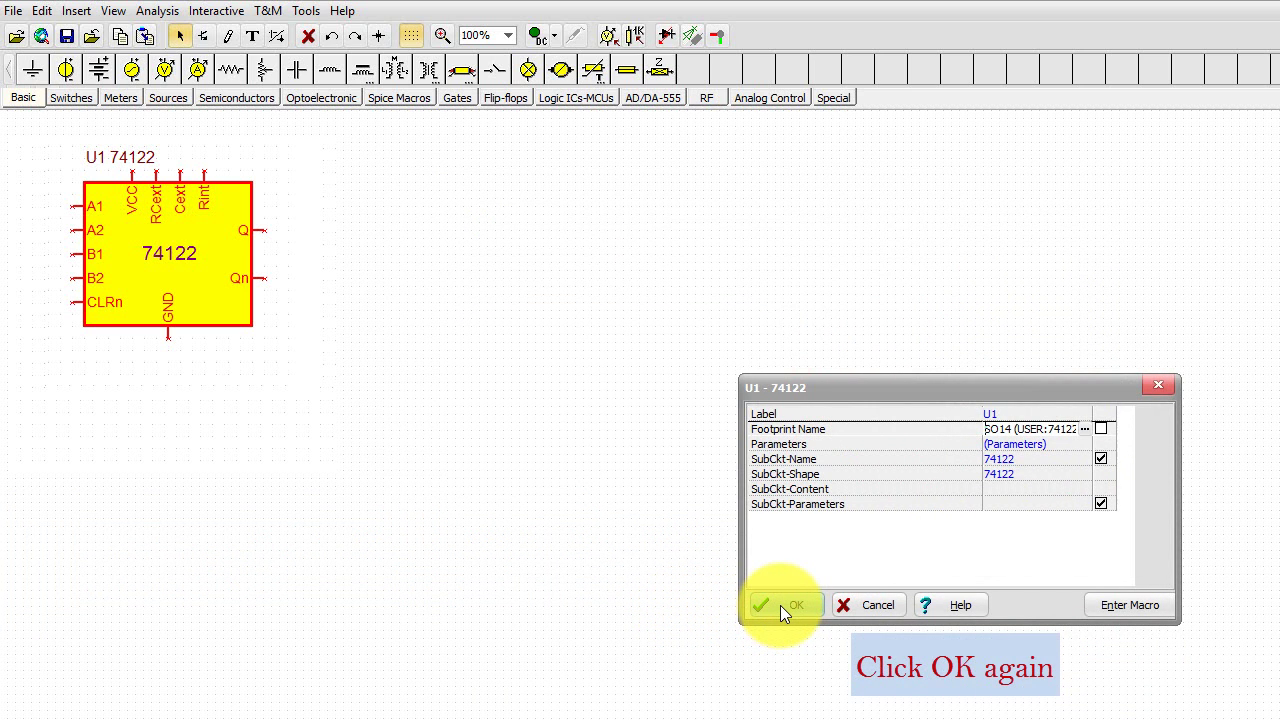
click(781, 605)
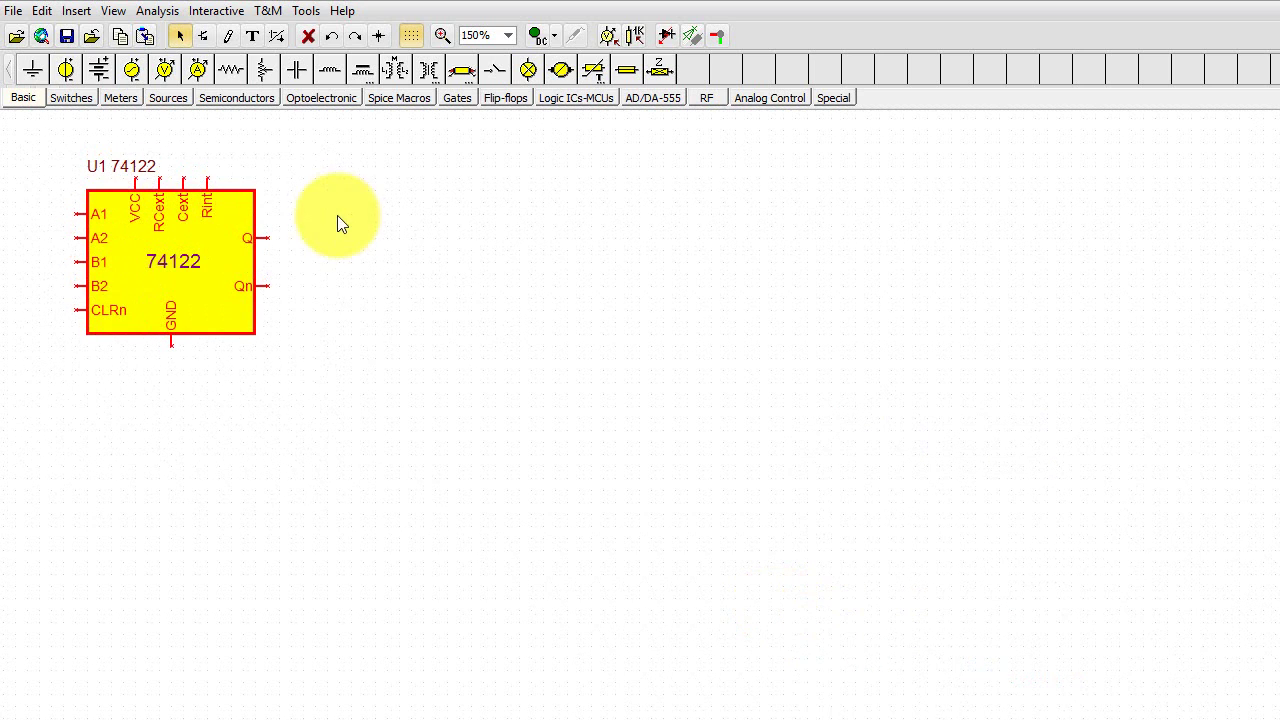
click(111, 11)
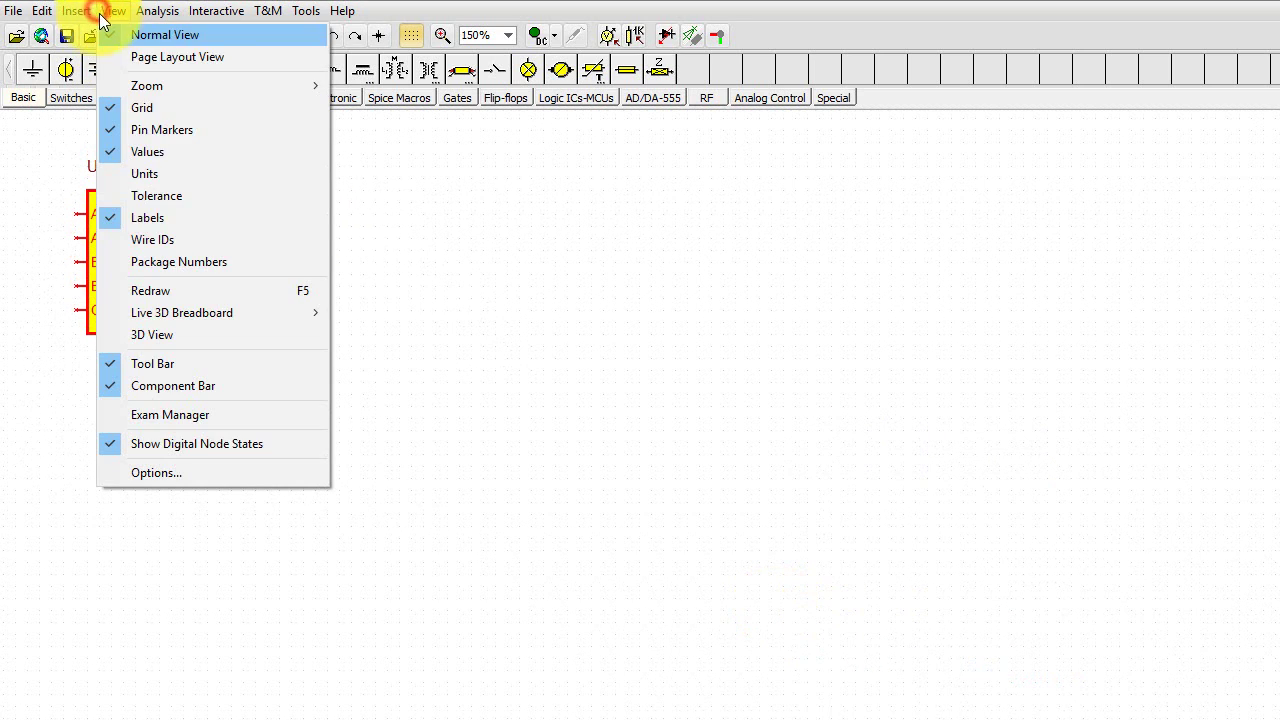
click(159, 264)
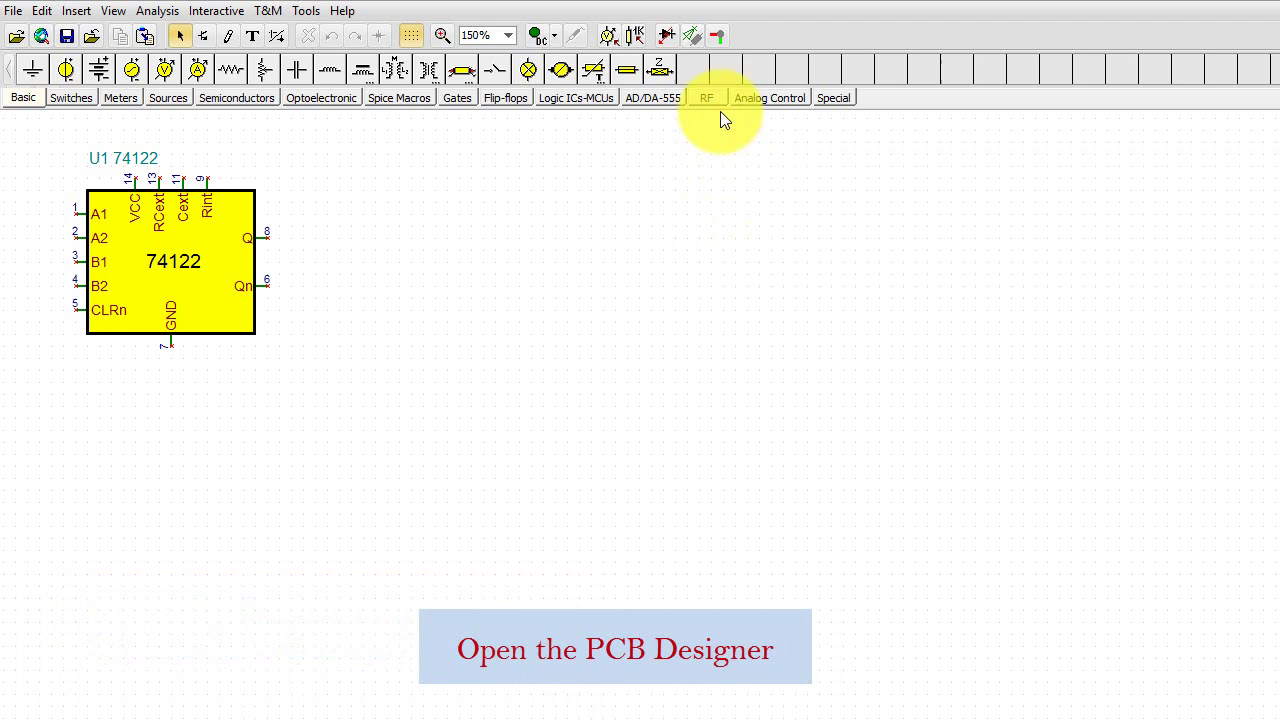
Start a new PCB Designer project with autoplacement for the 74122 circuit
click(717, 37)
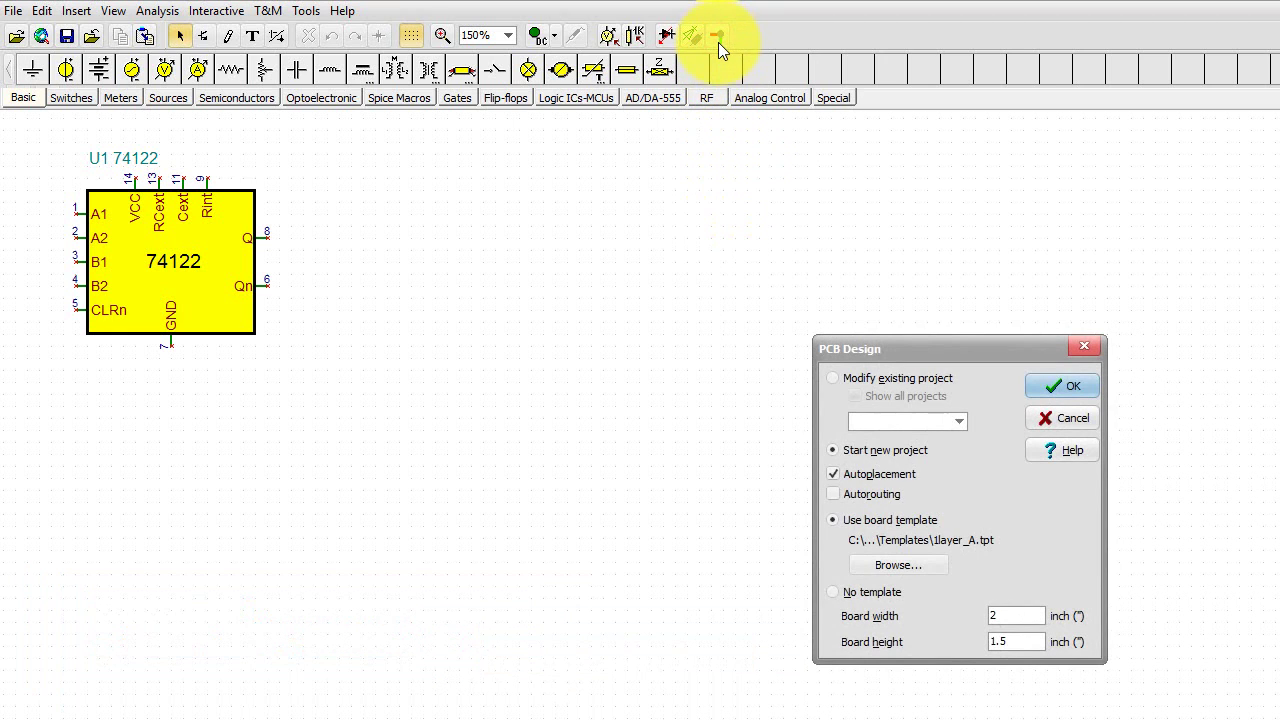
click(1051, 387)
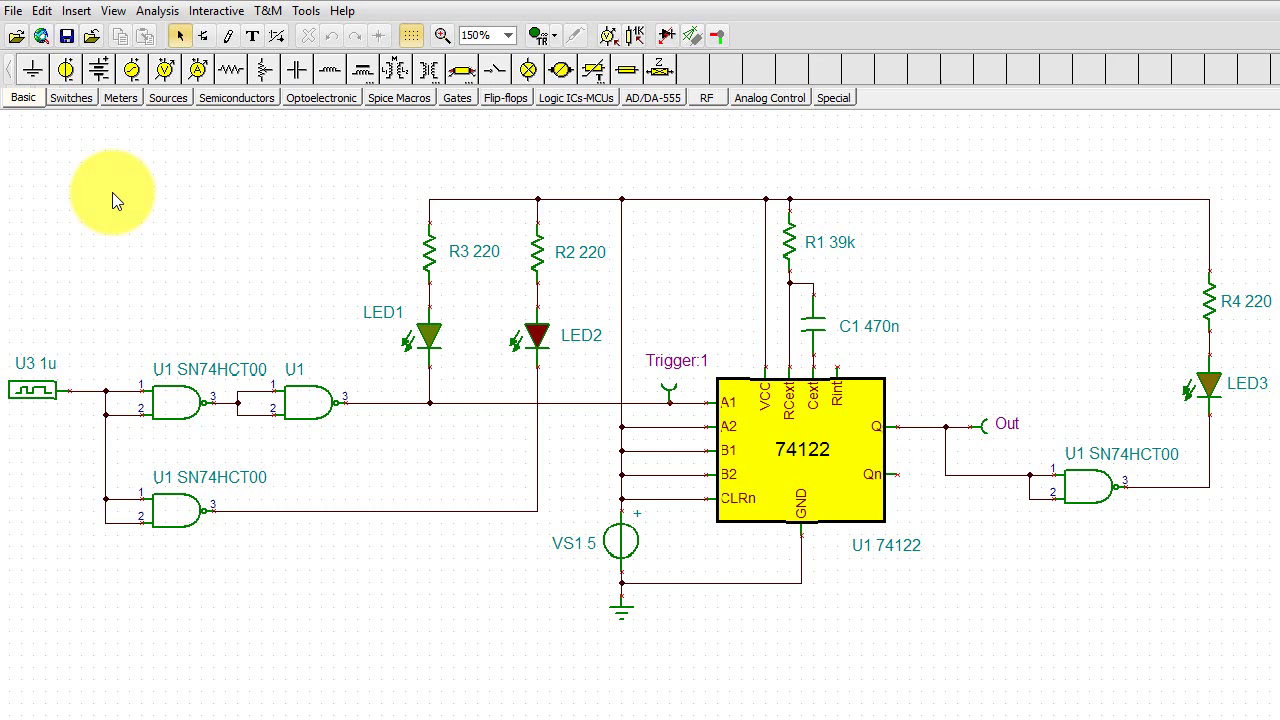
Run a 0–50 ms transient analysis on the 74122 test circuit with default display settings
click(155, 12)
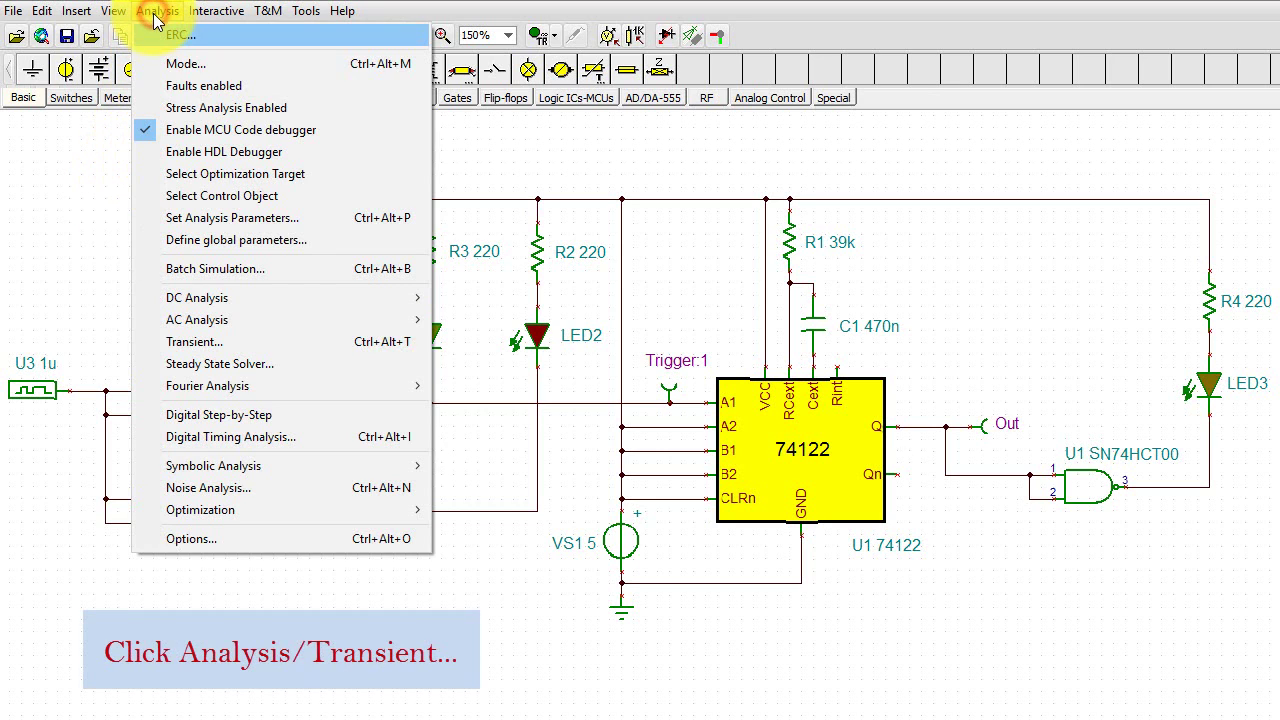
click(205, 341)
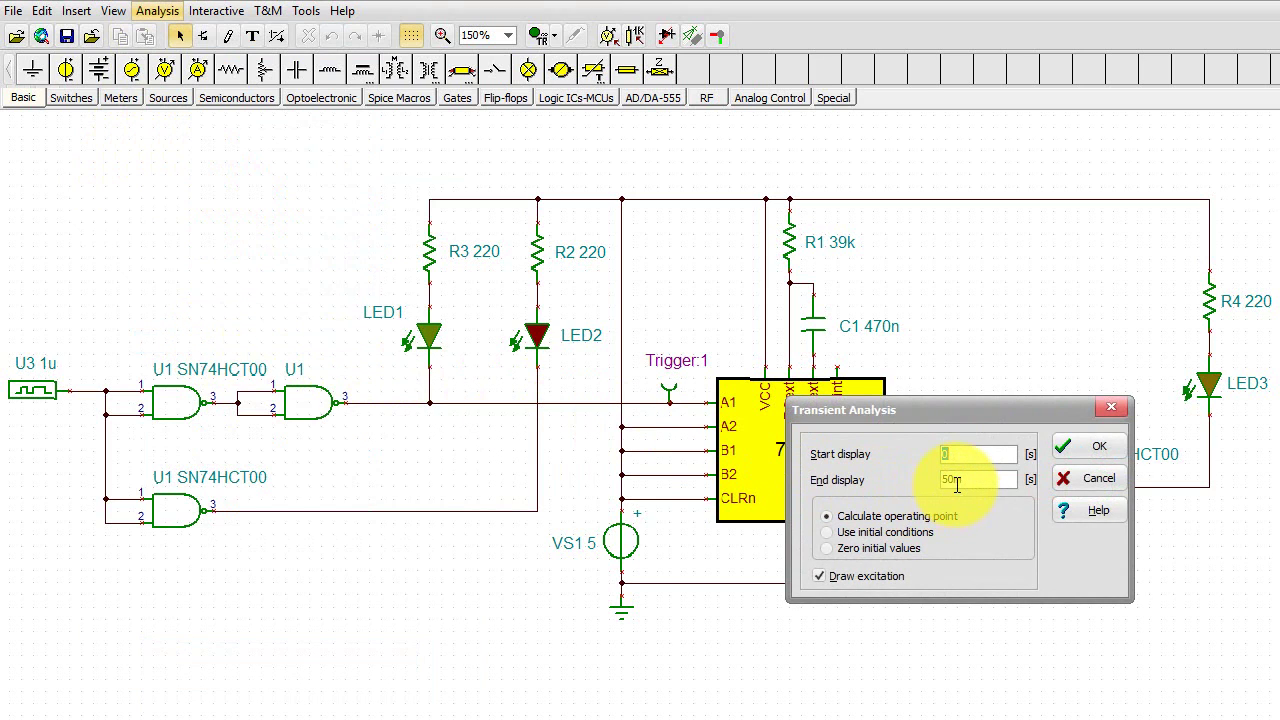
click(1076, 448)
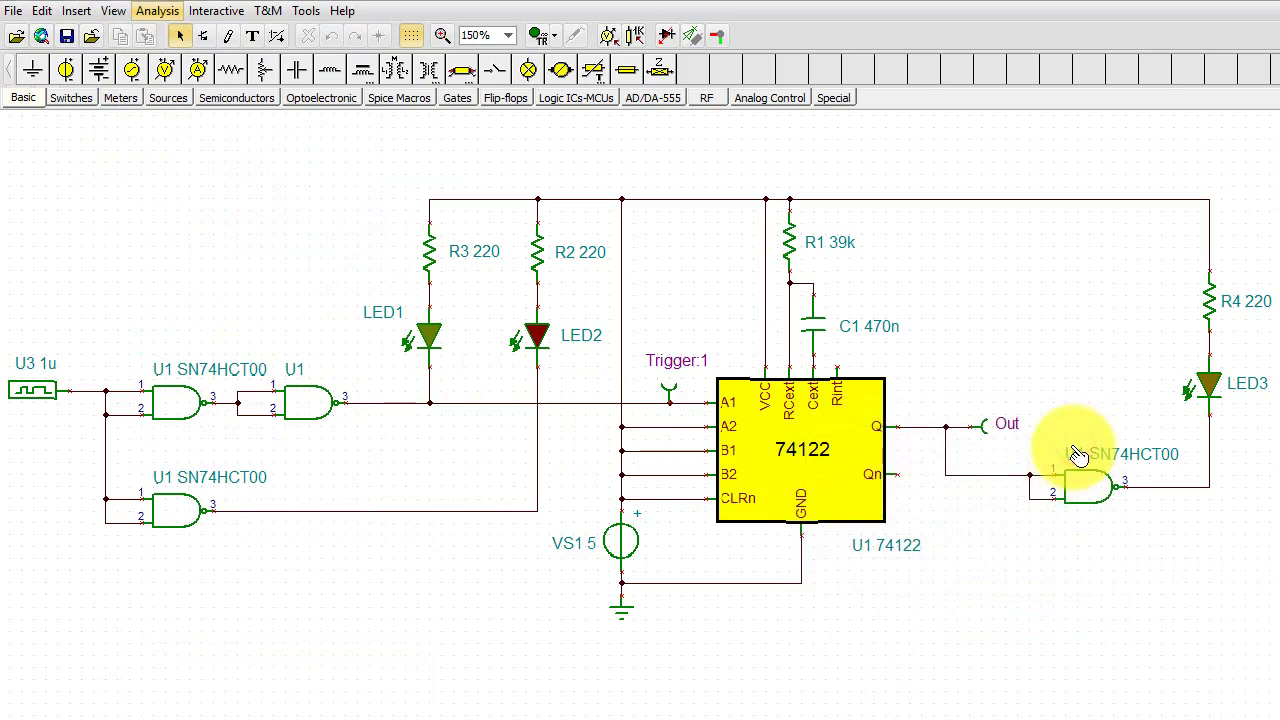